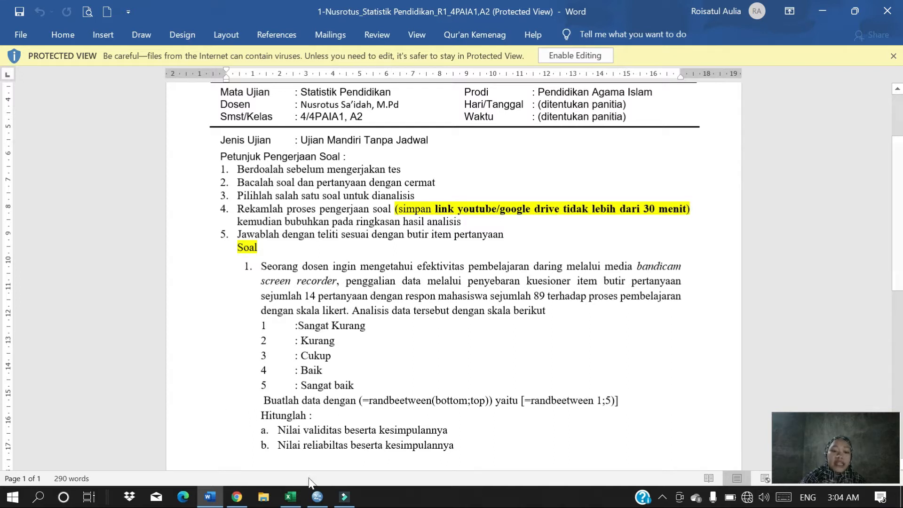
# Switch to the Excel workbook and review the empty B1–B14 response table on Sheet2 through respondent 89
pyautogui.click(289, 499)
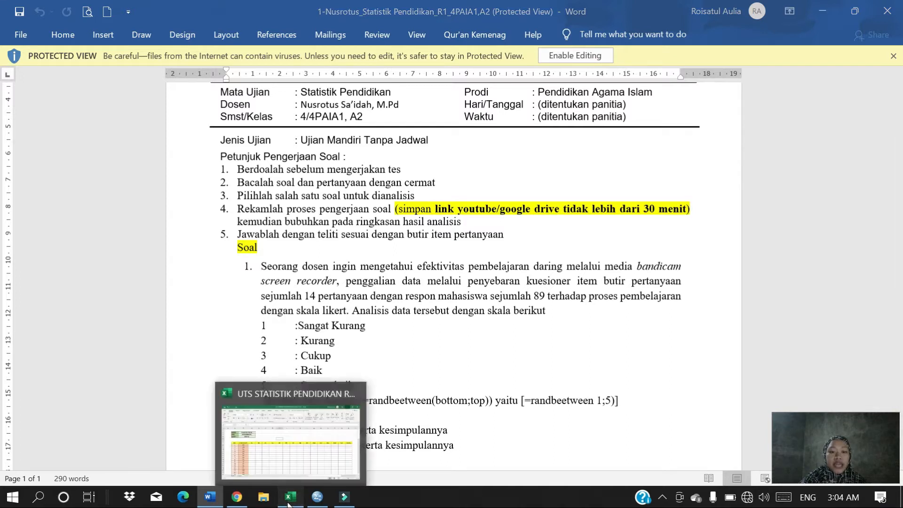
pyautogui.click(201, 258)
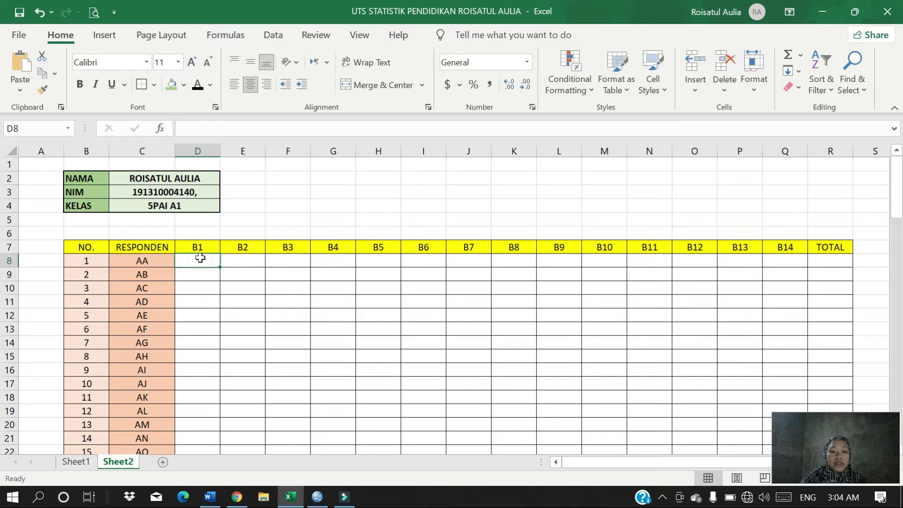
pyautogui.scroll(-1, 124, 254)
pyautogui.scroll(-1, 125, 254)
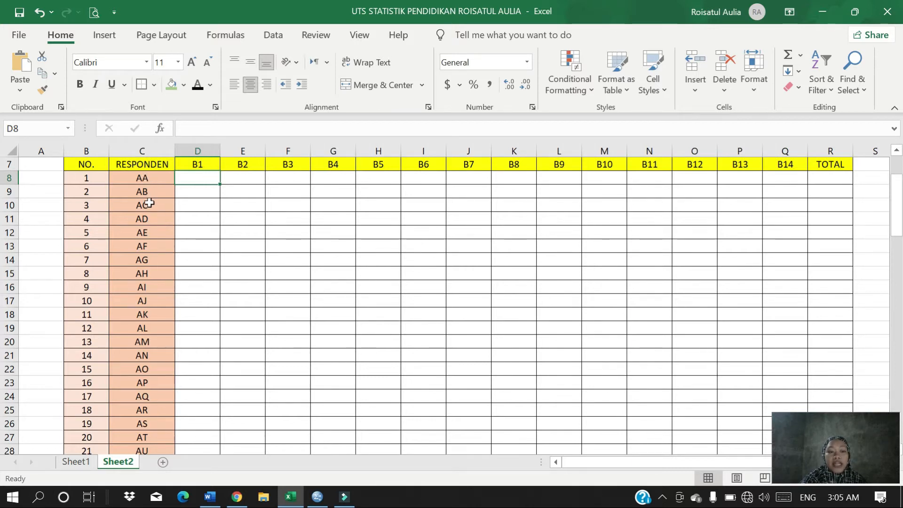
pyautogui.scroll(-10, 158, 252)
pyautogui.scroll(-15, 158, 252)
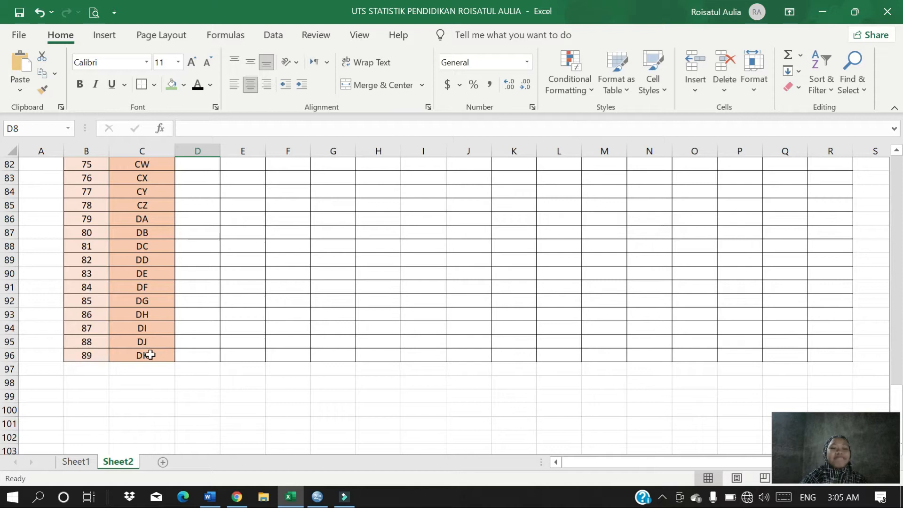
pyautogui.scroll(17, 157, 306)
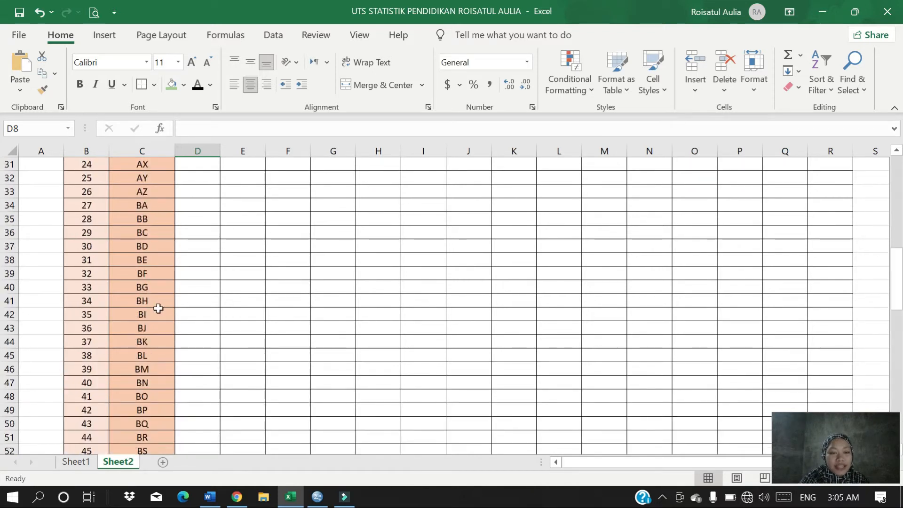
pyautogui.scroll(10, 158, 308)
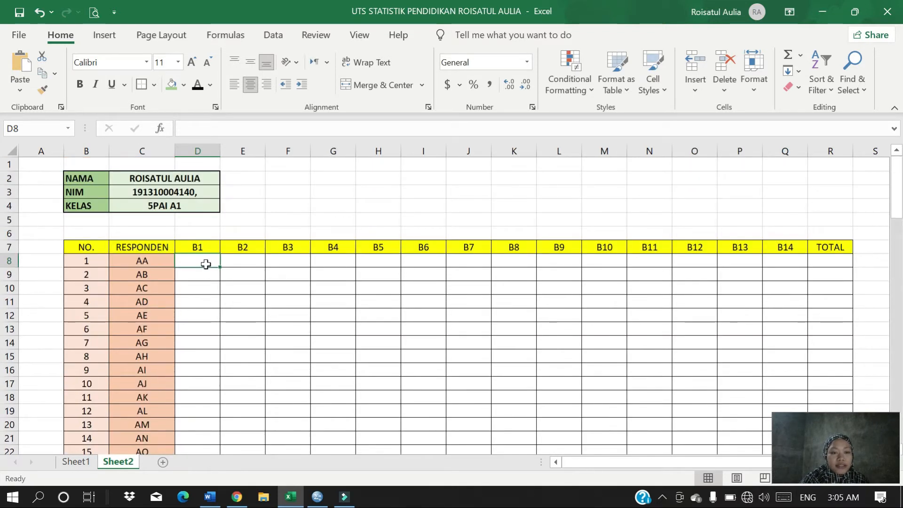
# Fill the B1–B14 response cells of all respondents, D8:Q96, with the formula =RANDBETWEEN(1,5)
pyautogui.moveTo(206, 262); pyautogui.dragTo(738, 464)
pyautogui.scroll(-3, 775, 292)
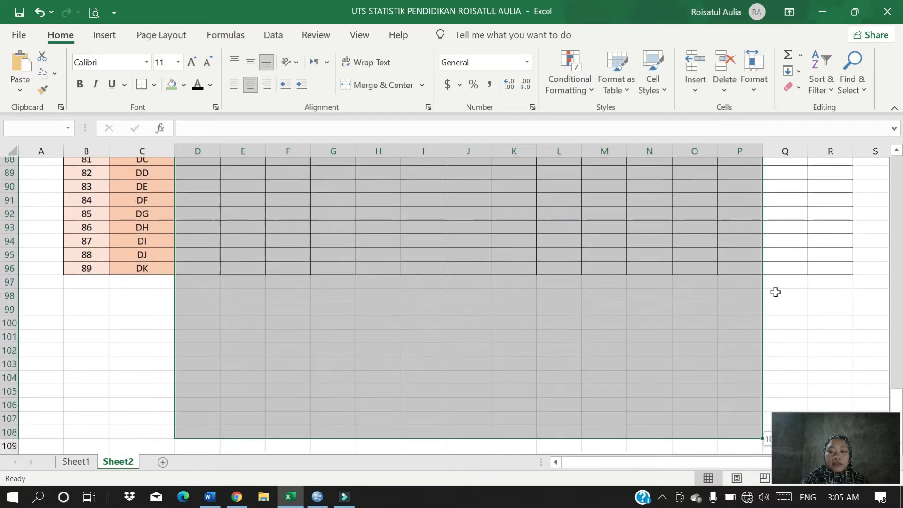
pyautogui.moveTo(722, 79); pyautogui.dragTo(777, 229)
pyautogui.scroll(10, 776, 273)
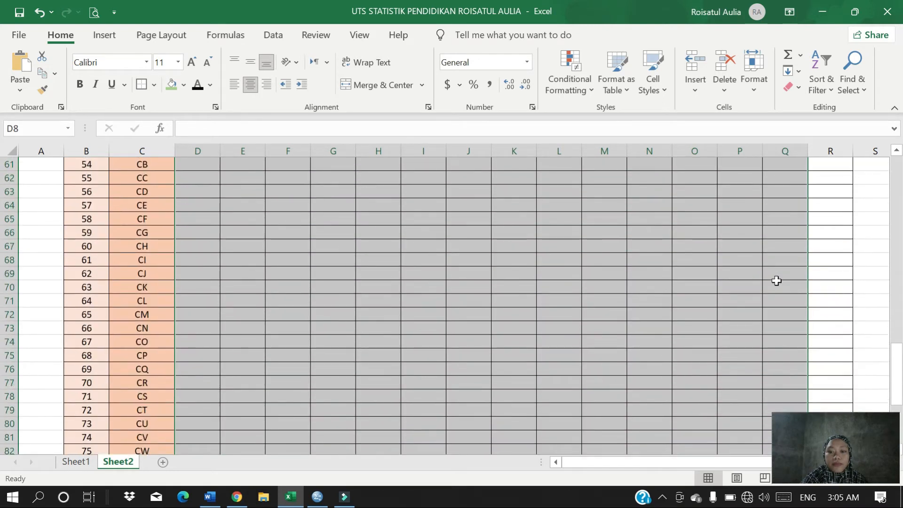
pyautogui.scroll(20, 776, 281)
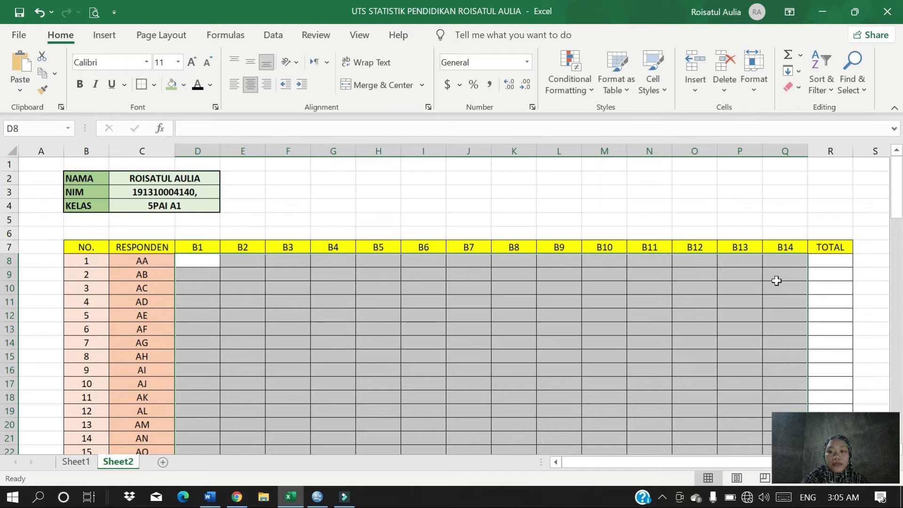
pyautogui.scroll(-20, 776, 281)
pyautogui.scroll(20, 775, 280)
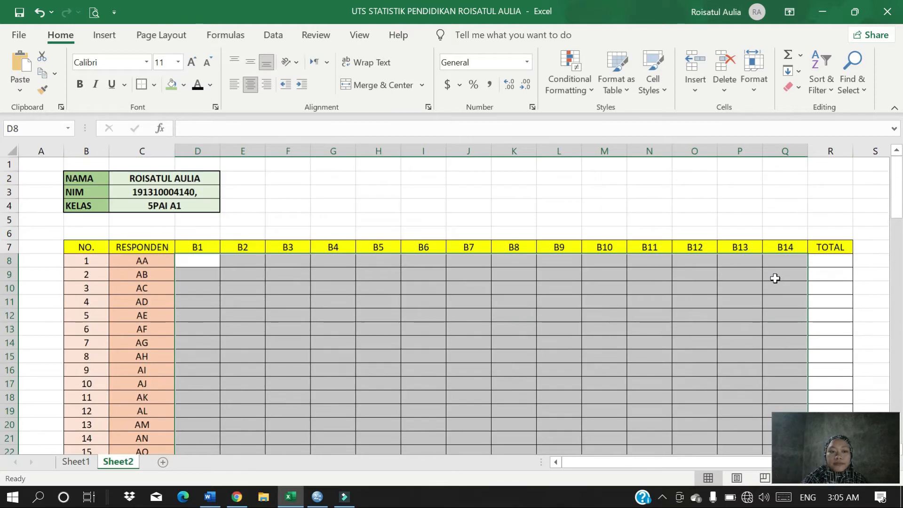
pyautogui.click(204, 132)
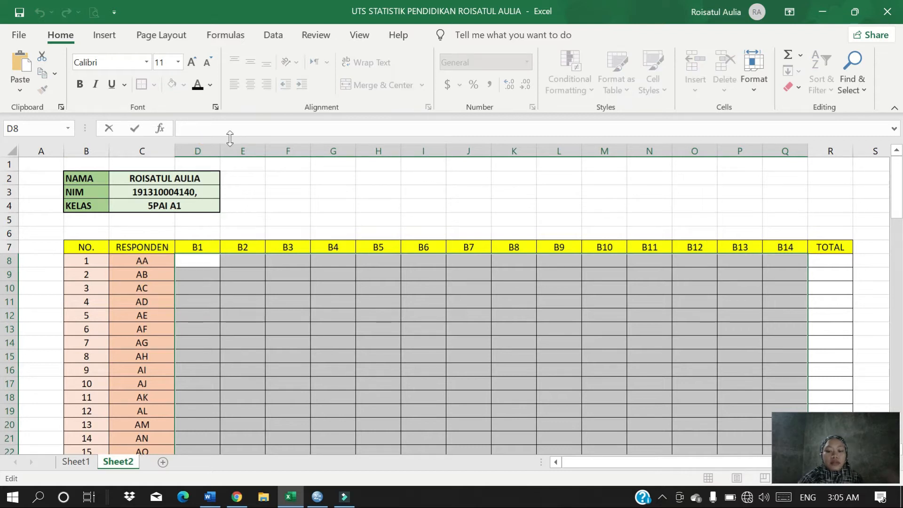
pyautogui.write('=RAND')
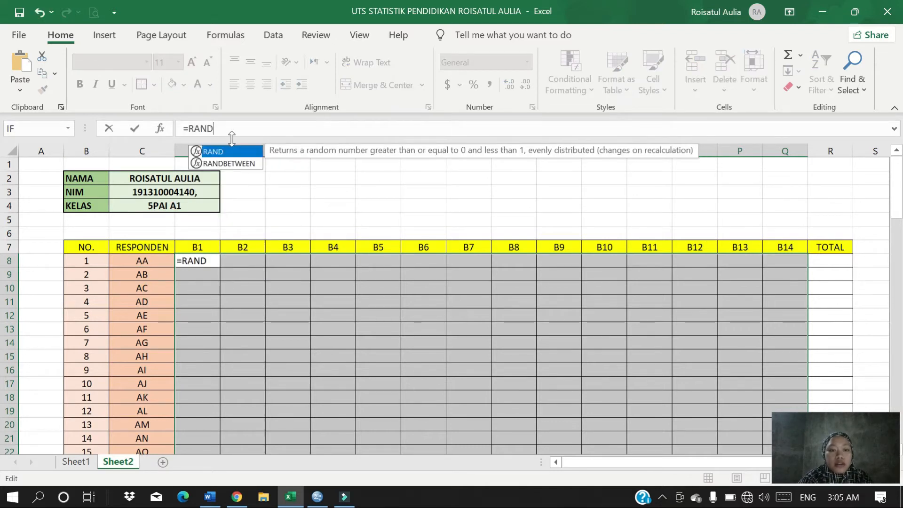
pyautogui.doubleClick(236, 163)
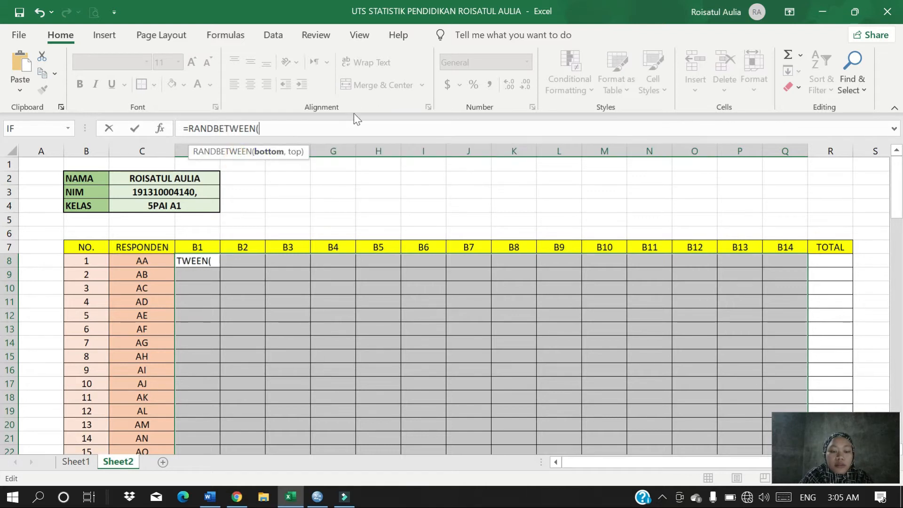
pyautogui.write('1,')
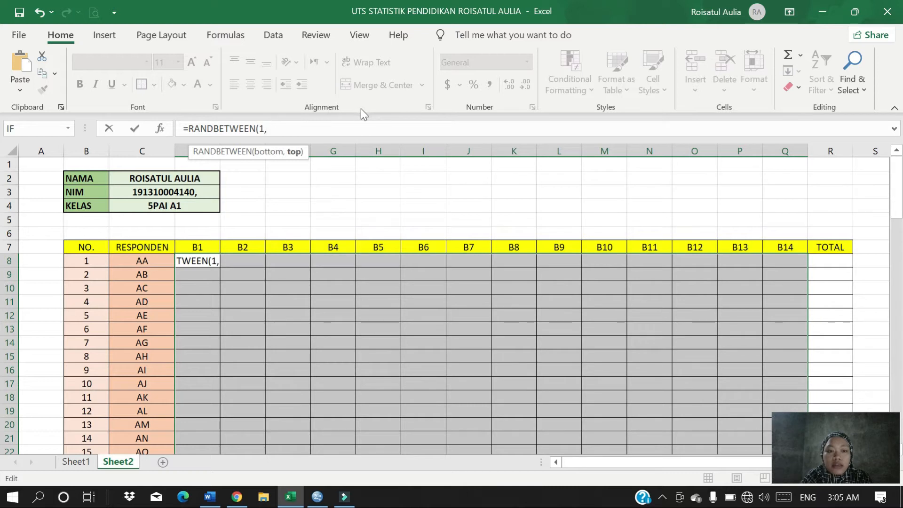
pyautogui.write('5)')
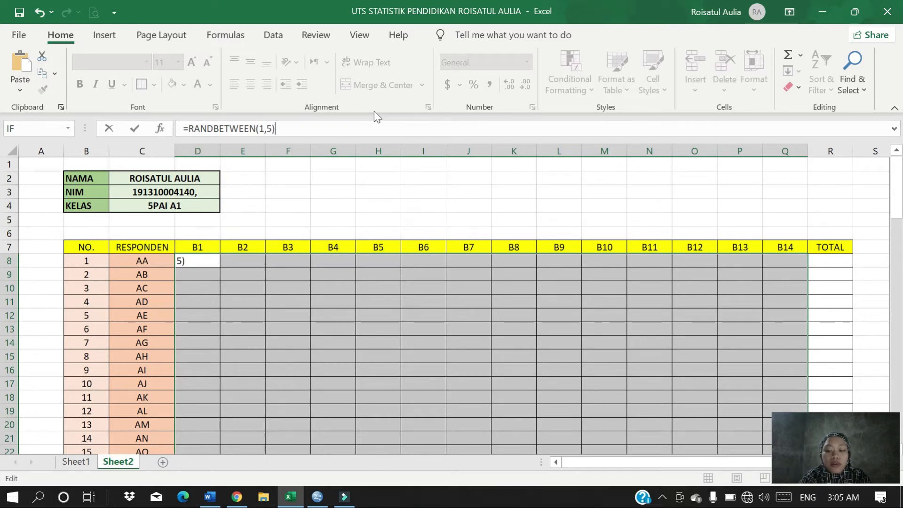
pyautogui.hotkey('ctrl', 'Return')
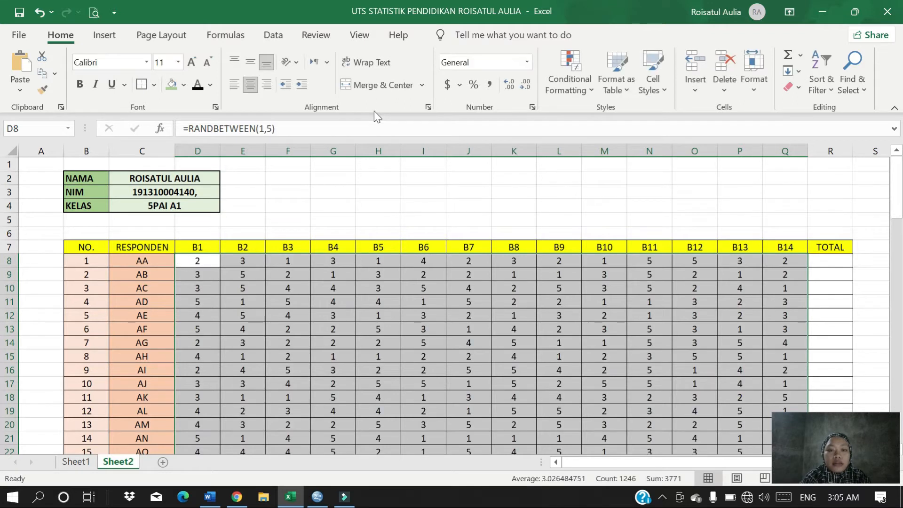
# Replace the random-number formulas in D8:Q96 with their static values by copying the range and pasting it in place as values only
pyautogui.scroll(-20, 383, 238)
pyautogui.scroll(6, 390, 297)
pyautogui.scroll(20, 389, 297)
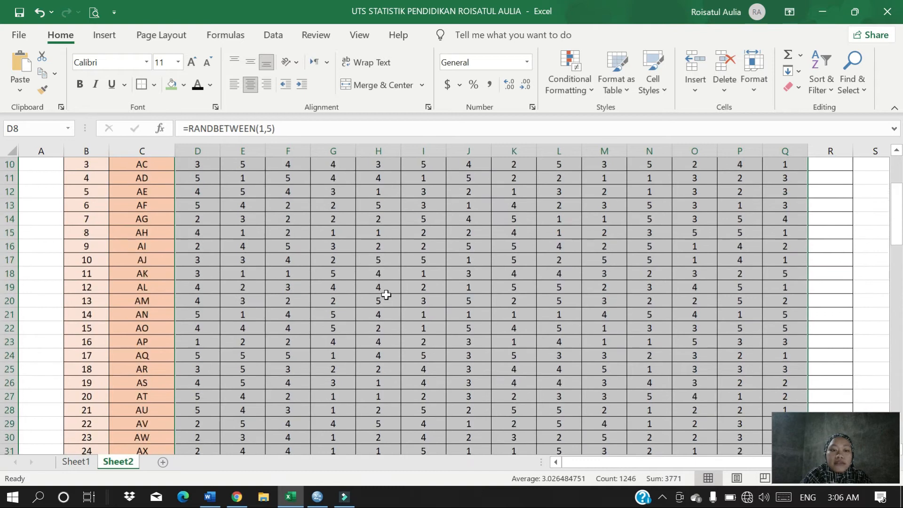
pyautogui.rightClick(199, 263)
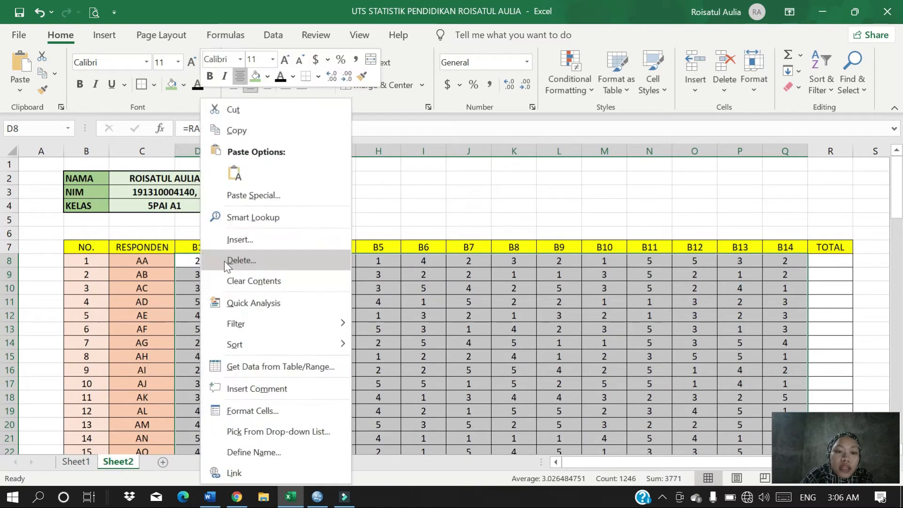
pyautogui.click(239, 130)
pyautogui.click(19, 90)
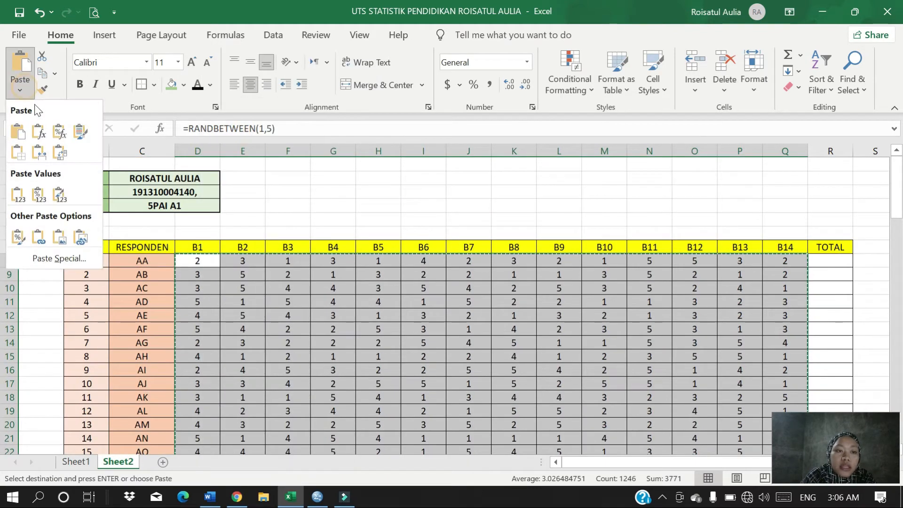
pyautogui.click(15, 199)
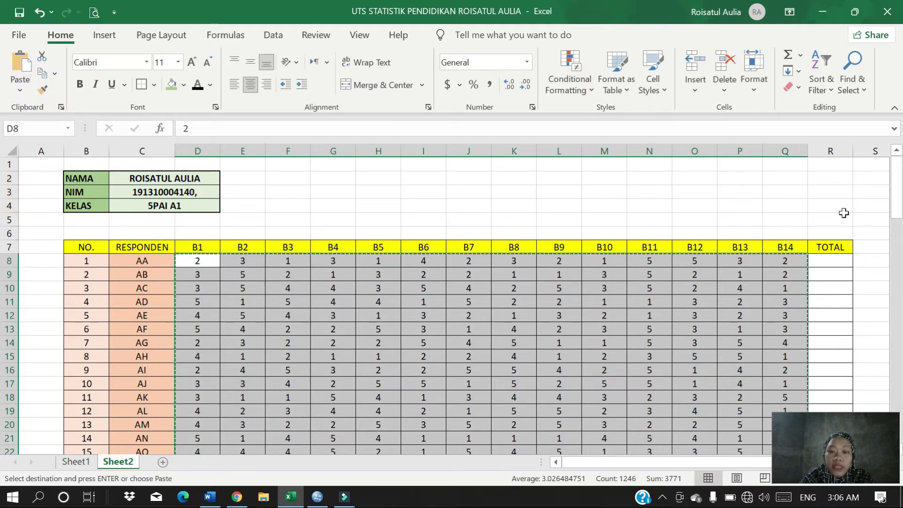
pyautogui.click(741, 325)
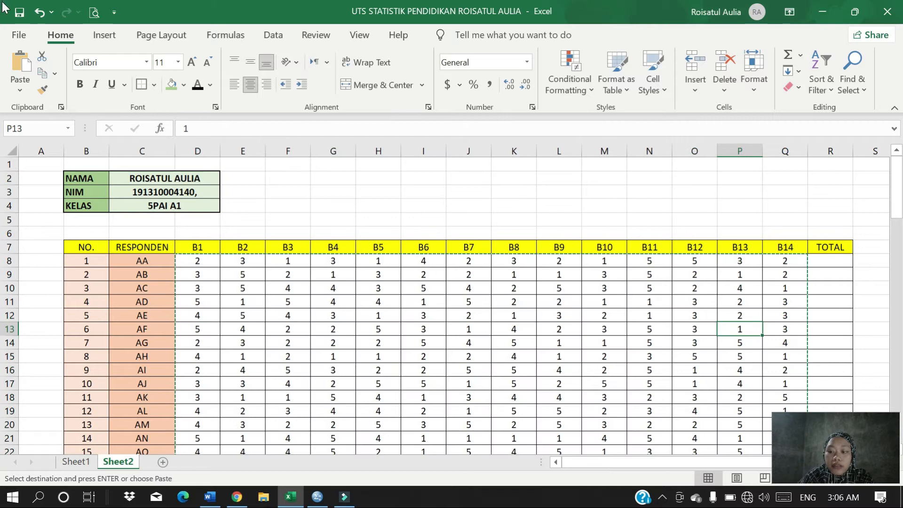
# Sum D8:Q8 into R8 of the TOTAL column and extend the formula down to R96
pyautogui.click(834, 261)
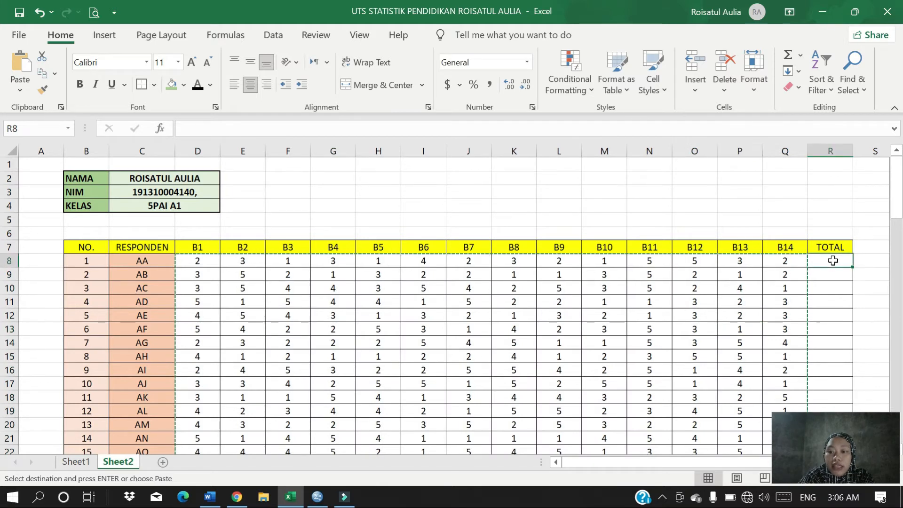
pyautogui.moveTo(192, 264); pyautogui.dragTo(846, 262)
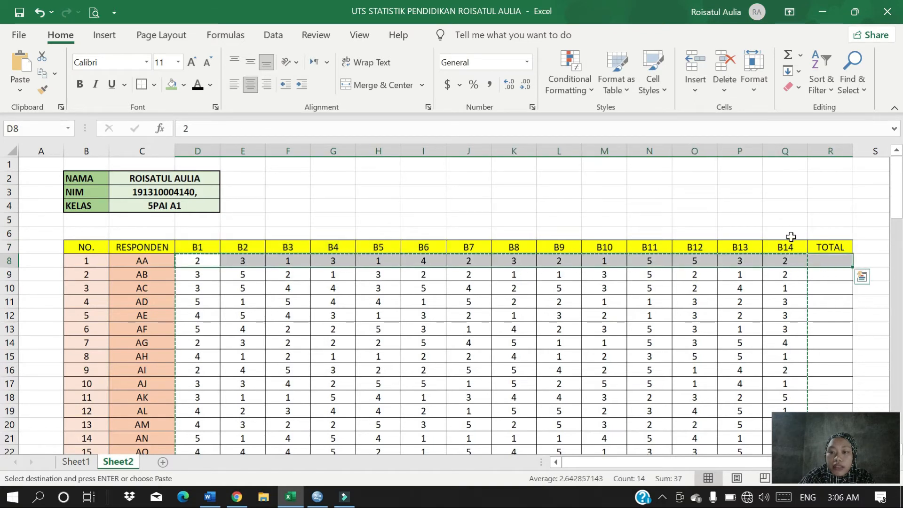
pyautogui.click(789, 57)
pyautogui.click(845, 287)
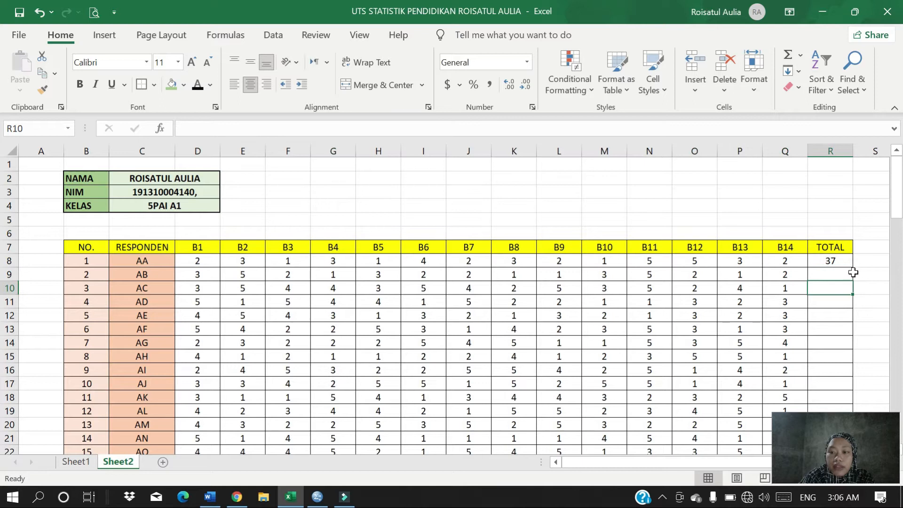
pyautogui.click(845, 260)
pyautogui.moveTo(855, 267); pyautogui.dragTo(817, 248)
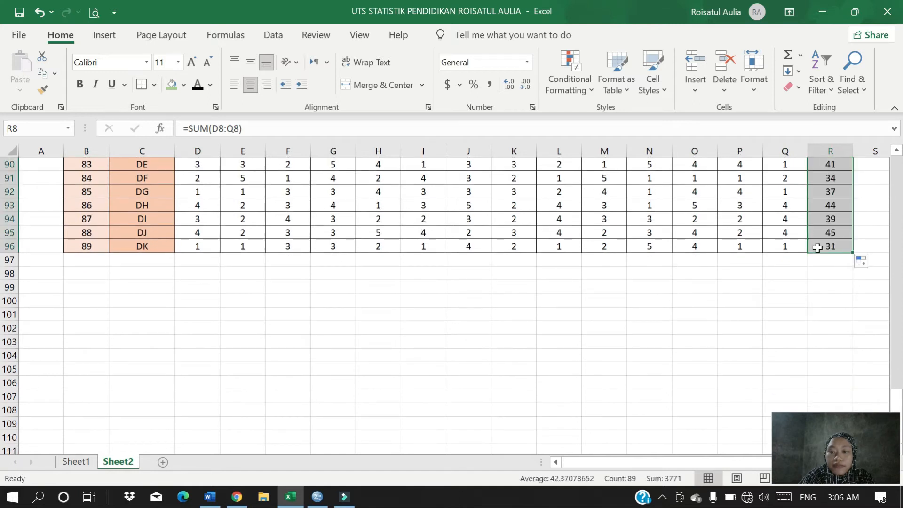
# Copy the response scores together with the TOTAL column, range D8:R96, without the headers
pyautogui.scroll(20, 804, 324)
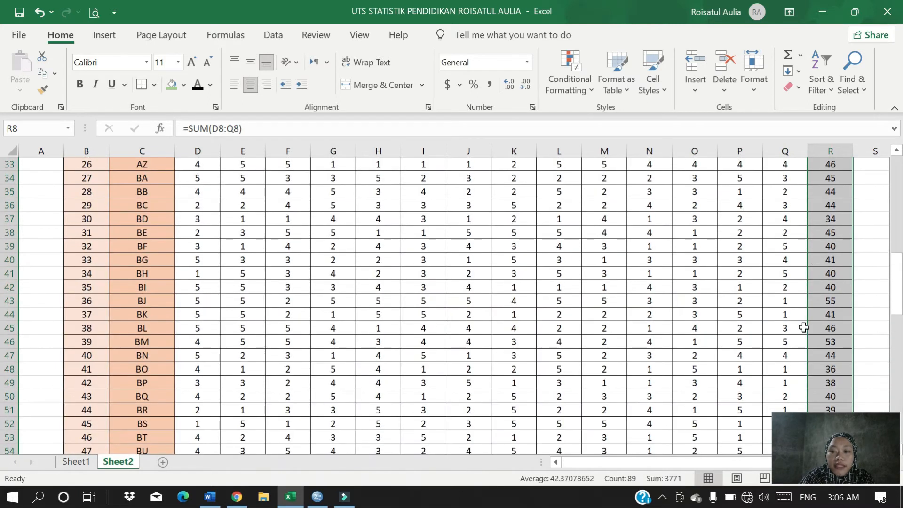
pyautogui.scroll(7, 804, 327)
pyautogui.scroll(-3, 802, 323)
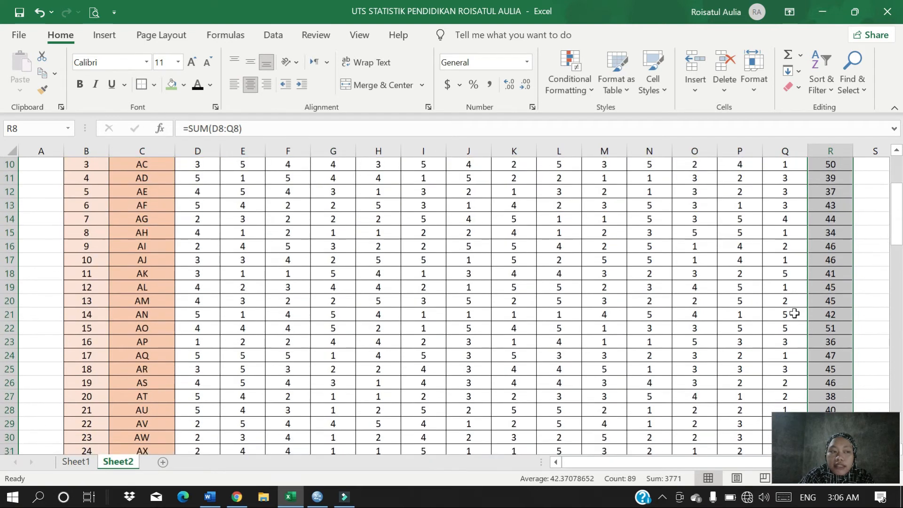
pyautogui.scroll(3, 376, 282)
pyautogui.scroll(-2, 372, 290)
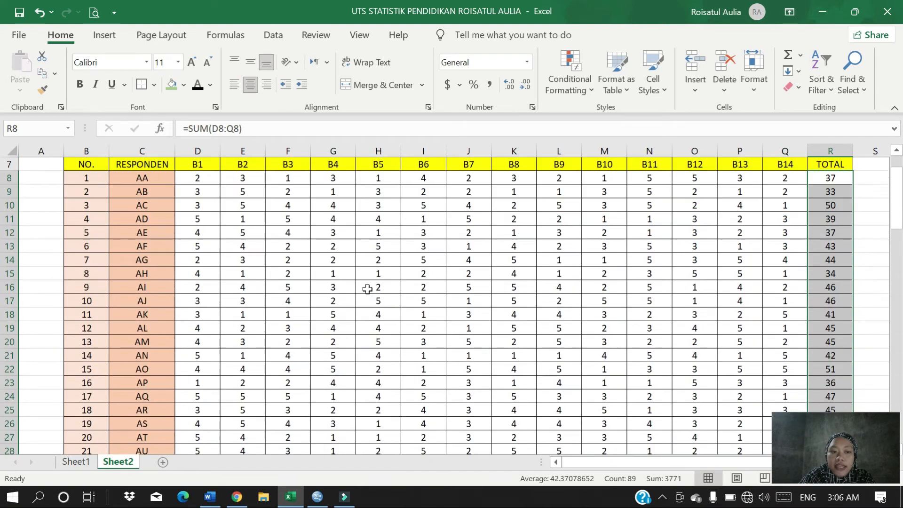
pyautogui.click(193, 175)
pyautogui.moveTo(195, 177); pyautogui.dragTo(826, 423)
pyautogui.rightClick(566, 228)
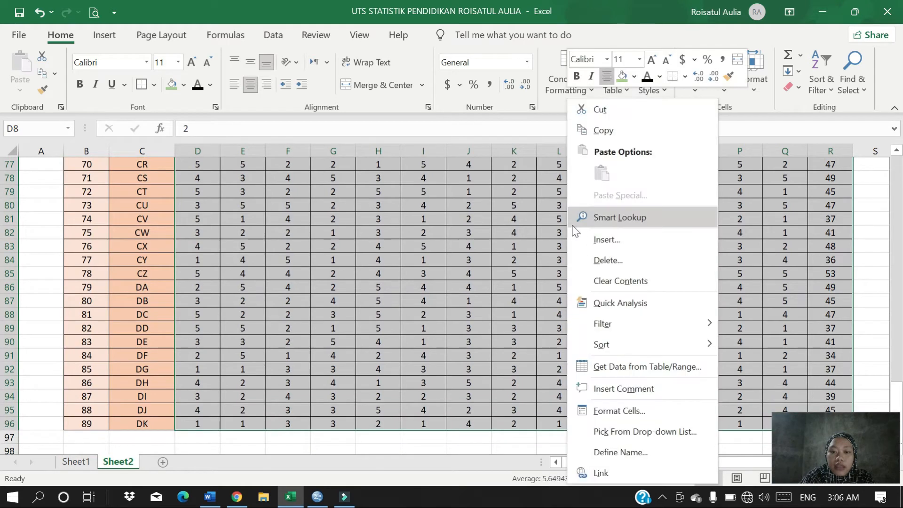
pyautogui.click(604, 130)
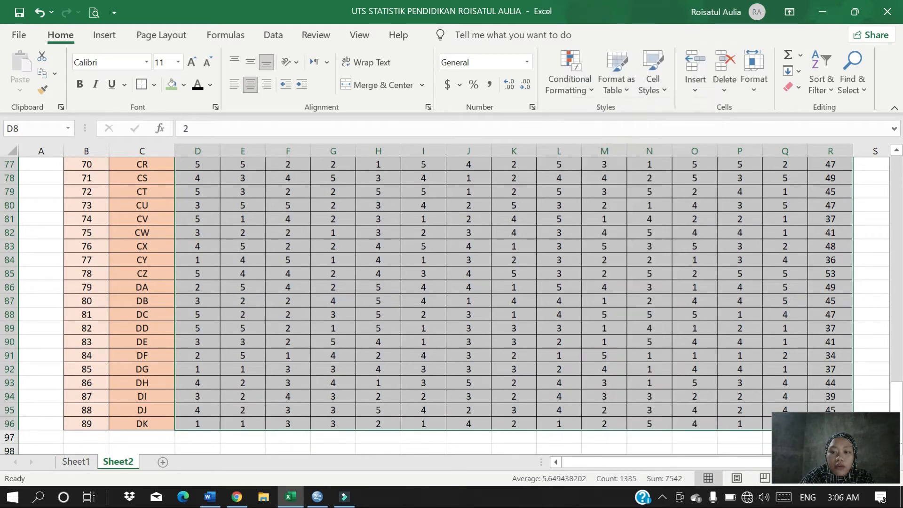
pyautogui.scroll(20, 518, 282)
# Switch to the SPSS Data Editor and paste the copied scores without variable names, starting at the first row and first variable
pyautogui.click(318, 498)
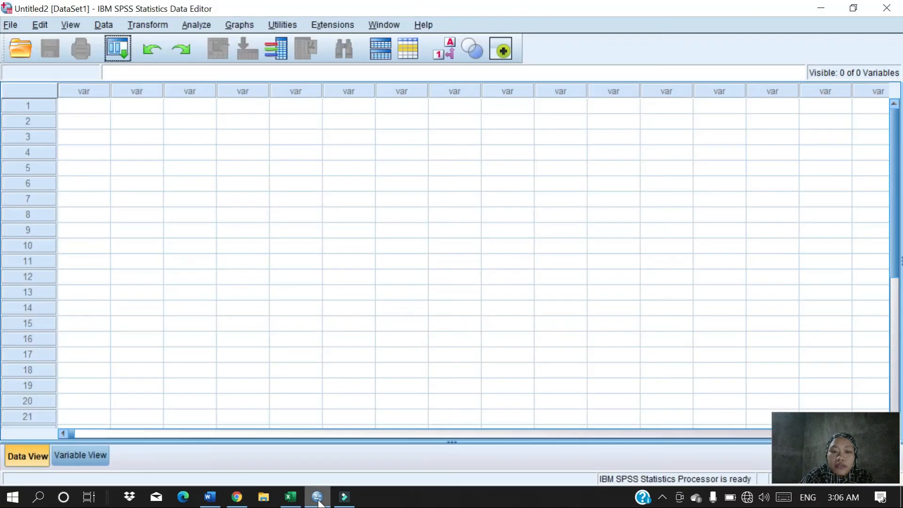
pyautogui.click(81, 108)
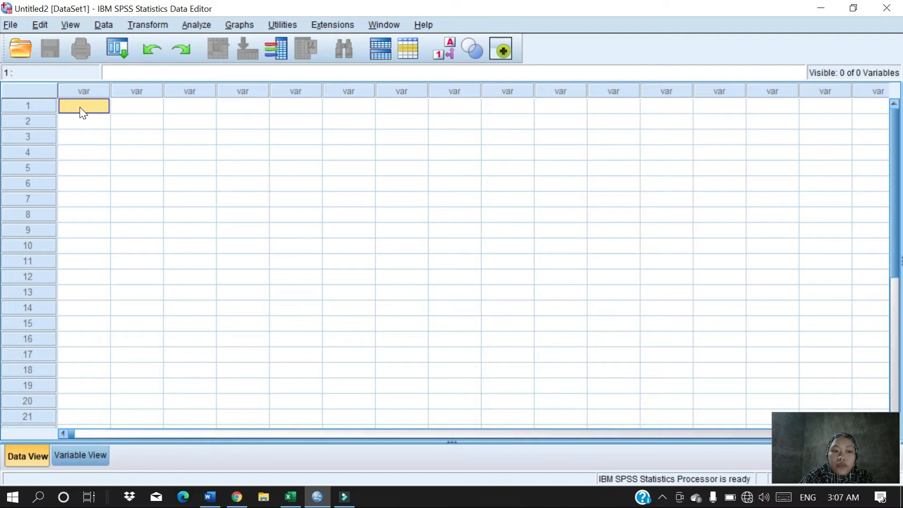
pyautogui.rightClick(83, 107)
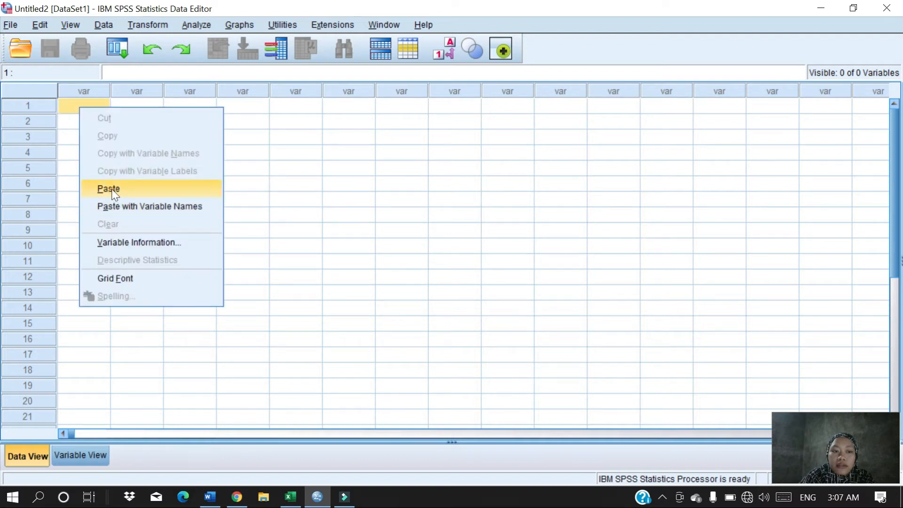
pyautogui.click(135, 192)
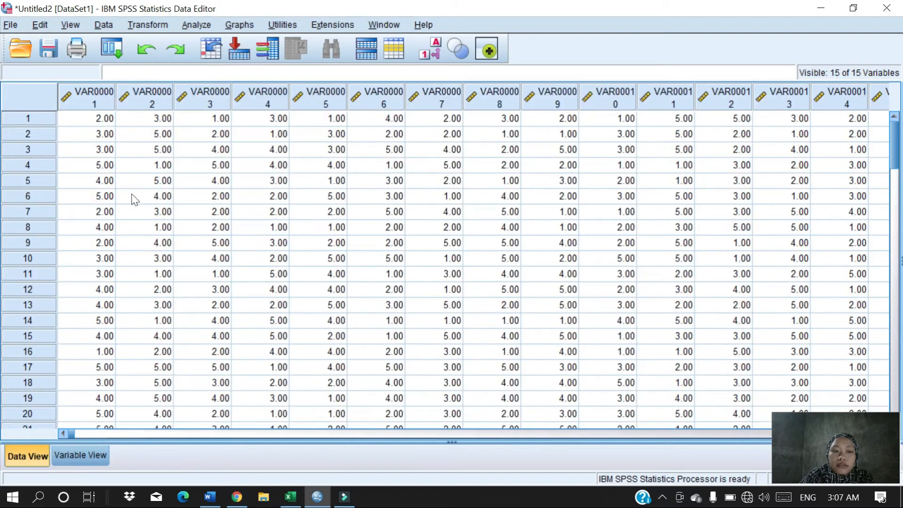
# Rename the fourteen item variables B1 through B14 and the fifteenth variable TOTAL in the variable definitions
pyautogui.click(78, 455)
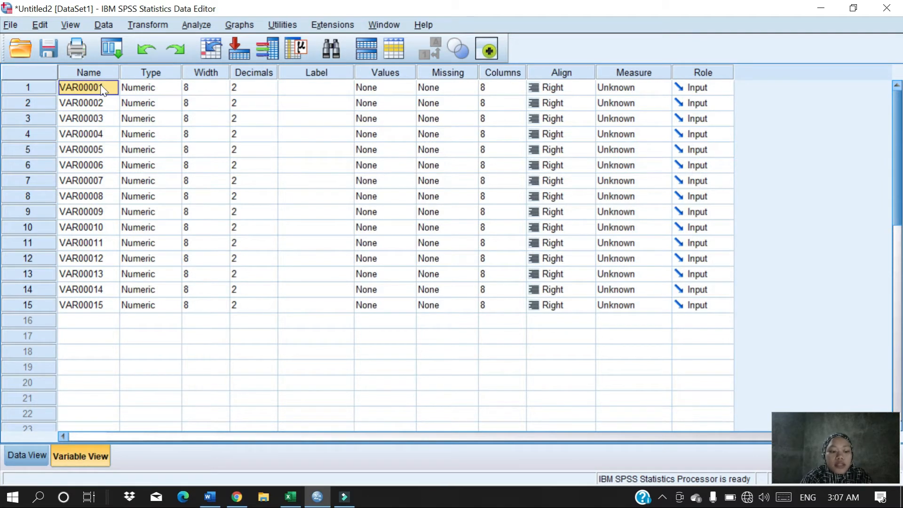
pyautogui.write('B1')
pyautogui.press('Return')
pyautogui.write('B2')
pyautogui.press('Return')
pyautogui.write('B3')
pyautogui.press('Return')
pyautogui.write('B4')
pyautogui.press('Return')
pyautogui.write('B5')
pyautogui.press('Return')
pyautogui.write('7')
pyautogui.press('Return')
pyautogui.write('B8')
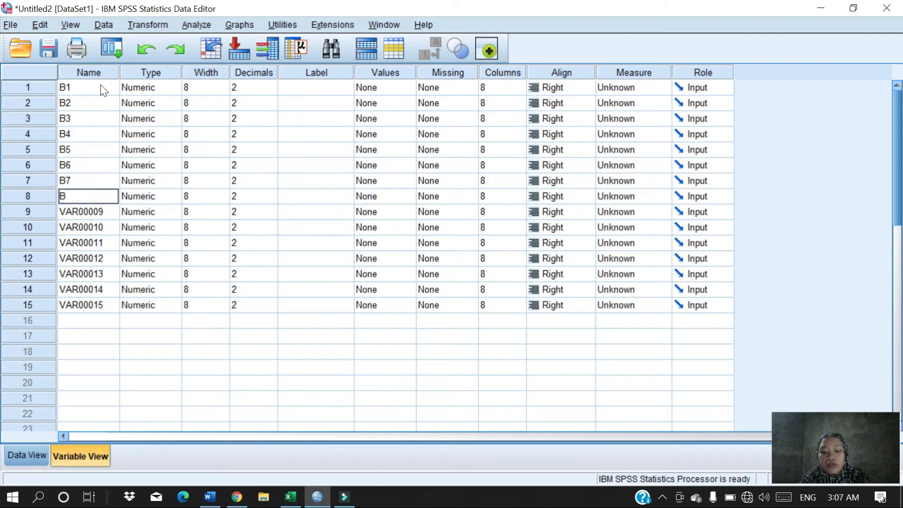
pyautogui.press('Return')
pyautogui.write('B9')
pyautogui.press('Return')
pyautogui.write('B10')
pyautogui.press('Return')
pyautogui.write('B11')
pyautogui.press('Return')
pyautogui.write('B12')
pyautogui.press('Return')
pyautogui.write('B13')
pyautogui.press('Return')
pyautogui.write('B14')
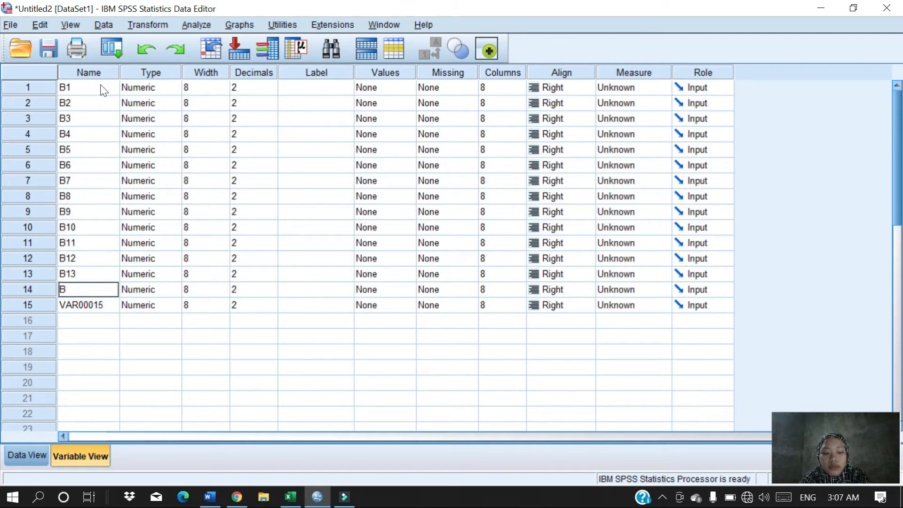
pyautogui.press('Return')
pyautogui.write('TOTAL')
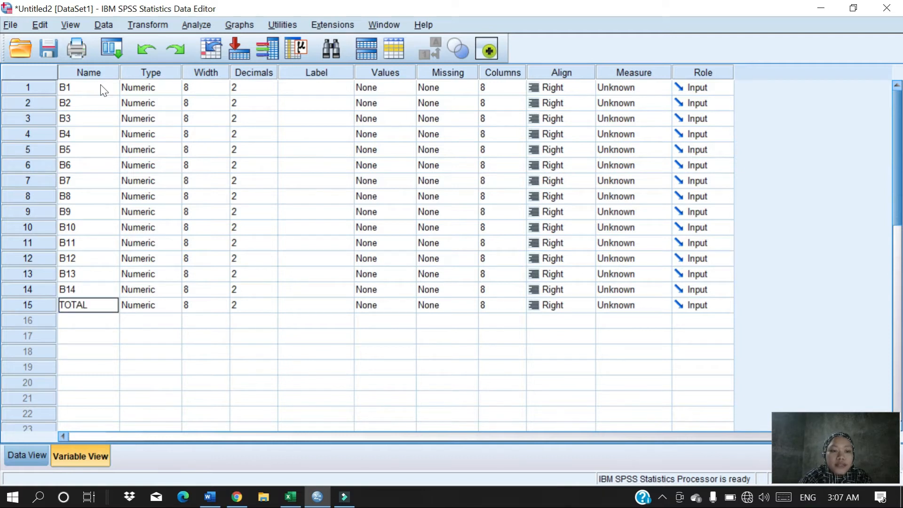
# Set the decimals to 0 for every variable from B1 through B14 and for TOTAL
pyautogui.click(246, 89)
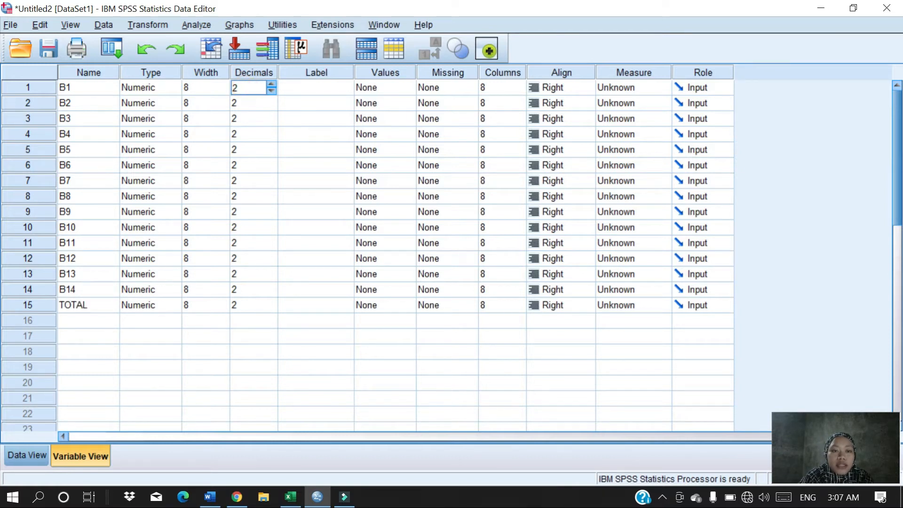
pyautogui.write('0')
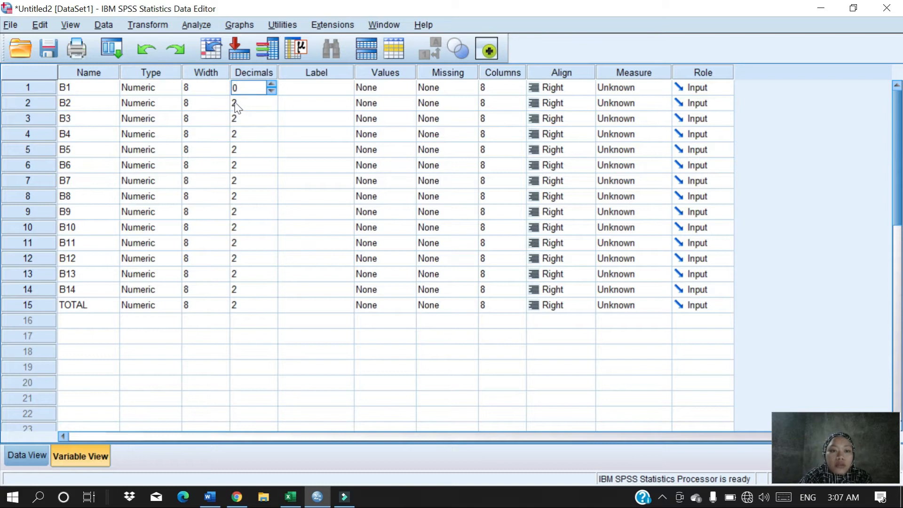
pyautogui.click(237, 104)
pyautogui.write('0')
pyautogui.click(235, 122)
pyautogui.write('0')
pyautogui.click(233, 135)
pyautogui.write('0')
pyautogui.click(235, 150)
pyautogui.write('0')
pyautogui.click(235, 181)
pyautogui.write('0')
pyautogui.click(235, 196)
pyautogui.write('0')
pyautogui.click(235, 212)
pyautogui.write('0')
pyautogui.click(235, 227)
pyautogui.write('0')
pyautogui.click(235, 243)
pyautogui.write('0')
pyautogui.click(235, 258)
pyautogui.write('0')
pyautogui.click(235, 274)
pyautogui.write('0')
pyautogui.click(235, 289)
pyautogui.write('0')
pyautogui.click(235, 305)
pyautogui.write('0')
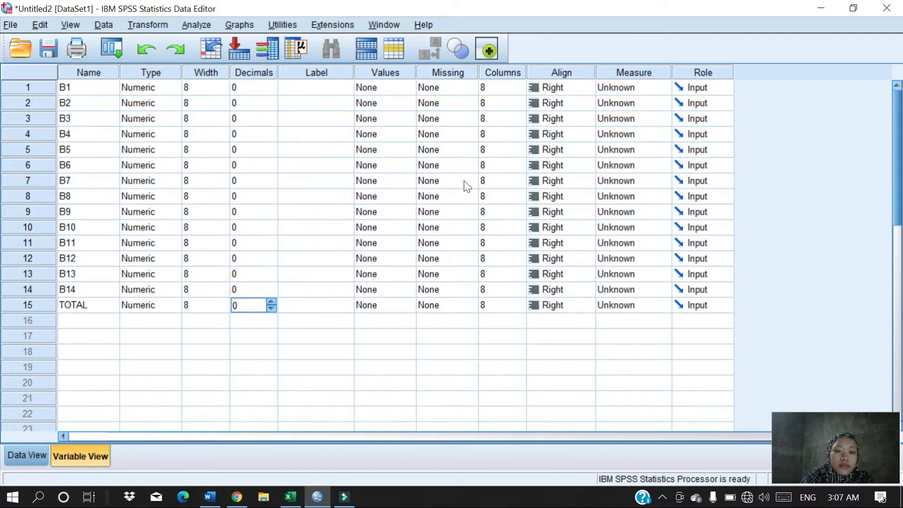
pyautogui.click(338, 241)
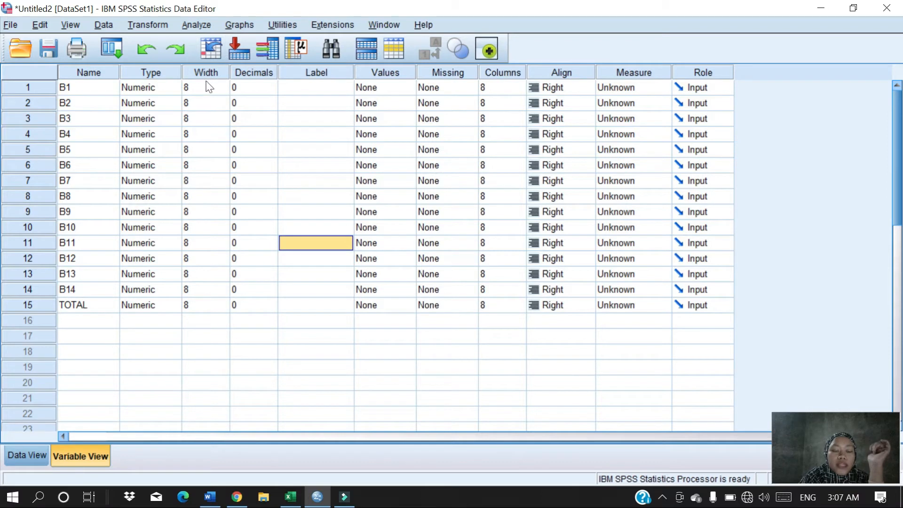
# Start a Bivariate Correlations analysis and include all variables from B1 through B14 plus TOTAL
pyautogui.click(196, 26)
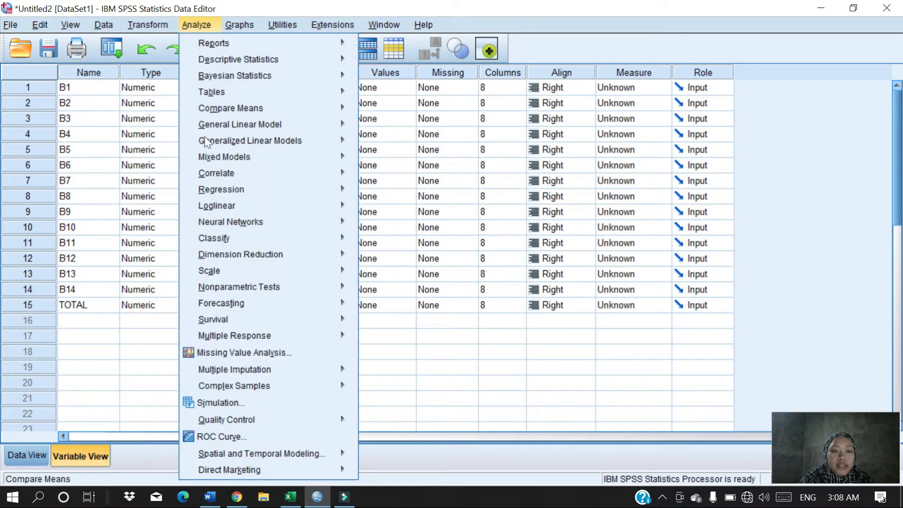
pyautogui.moveTo(243, 175)
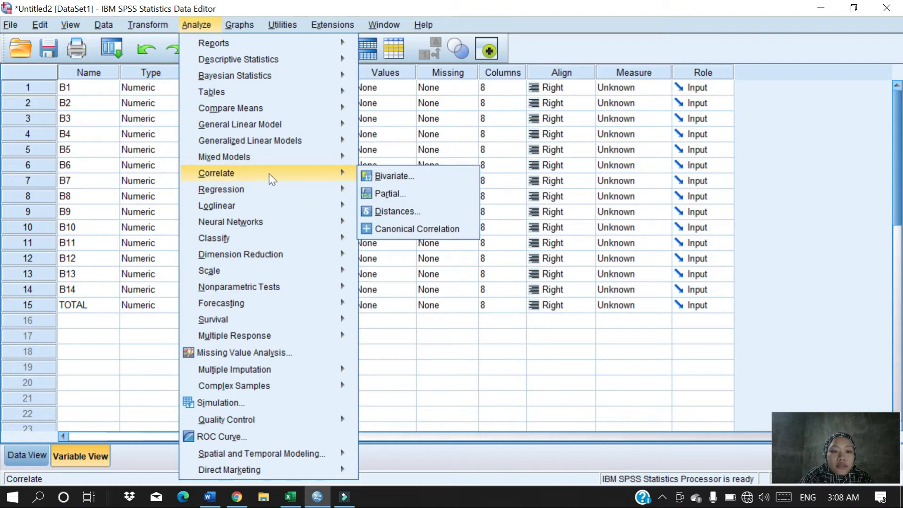
pyautogui.click(376, 177)
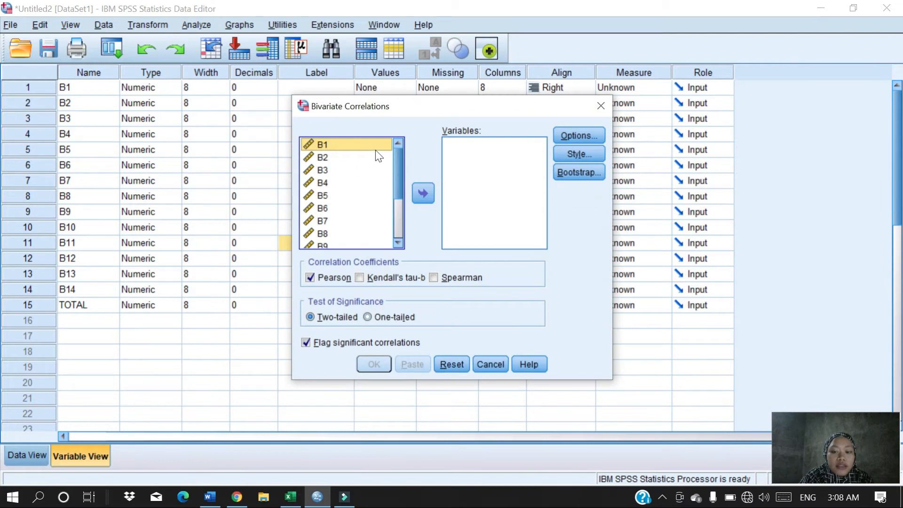
pyautogui.hotkey('shift', 'Down')
pyautogui.hotkey('shift', 'Down')
pyautogui.hotkey('shift', 'Down')
pyautogui.hotkey('shift', 'Down')
pyautogui.hotkey('shift', 'Down')
pyautogui.hotkey('shift', 'Down')
pyautogui.hotkey('shift', 'Down')
pyautogui.hotkey('shift', 'Down')
pyautogui.hotkey('shift', 'Down')
pyautogui.hotkey('shift', 'Down')
pyautogui.hotkey('shift', 'Down')
pyautogui.hotkey('shift', 'Down')
pyautogui.hotkey('shift', 'Down')
pyautogui.hotkey('shift', 'Down')
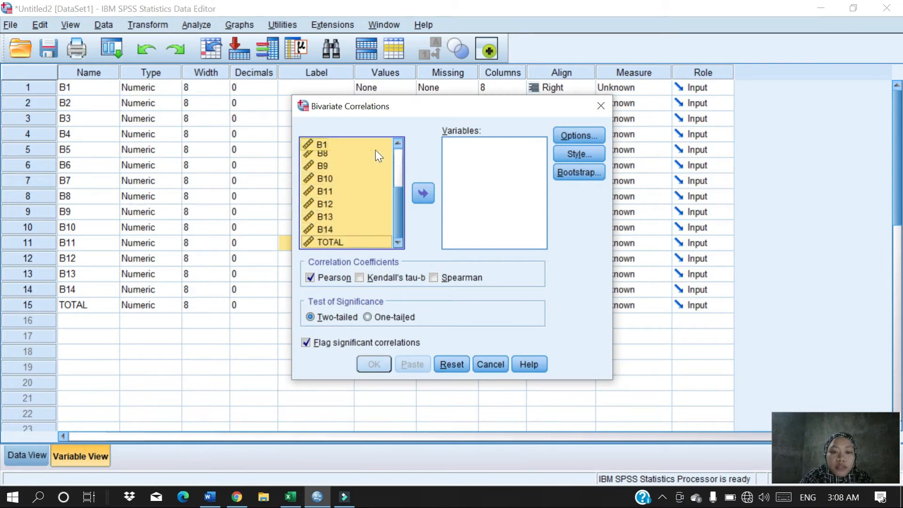
pyautogui.click(424, 191)
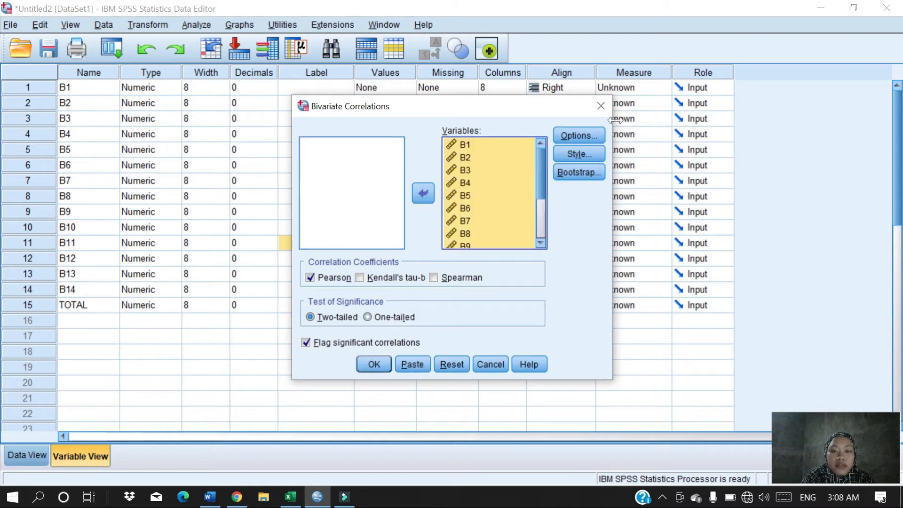
# Add means and standard deviations to the correlation statistics and run the analysis with two-tailed Pearson coefficients
pyautogui.click(598, 133)
pyautogui.click(452, 207)
pyautogui.click(406, 304)
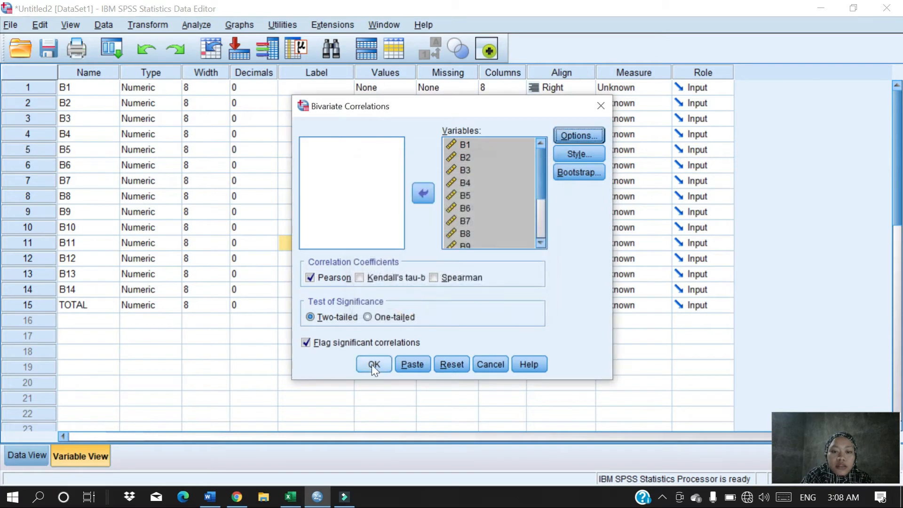
pyautogui.click(374, 365)
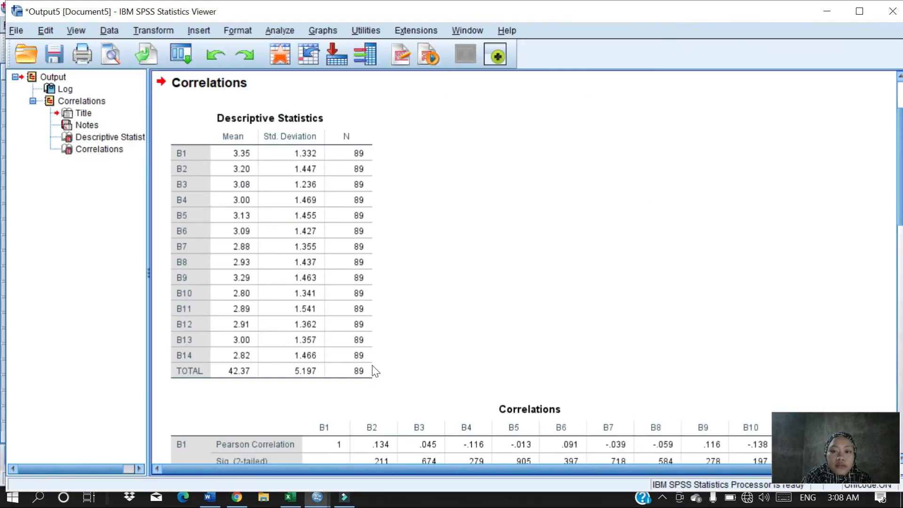
# Open the Correlations output table in its own pivot table window and select B1's Pearson correlation with TOTAL
pyautogui.scroll(-5, 421, 152)
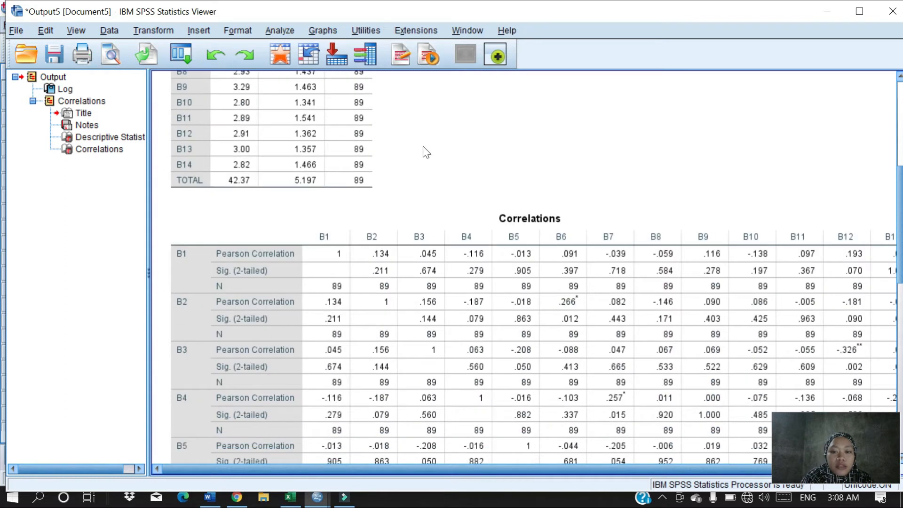
pyautogui.scroll(-2, 425, 152)
pyautogui.click(437, 151)
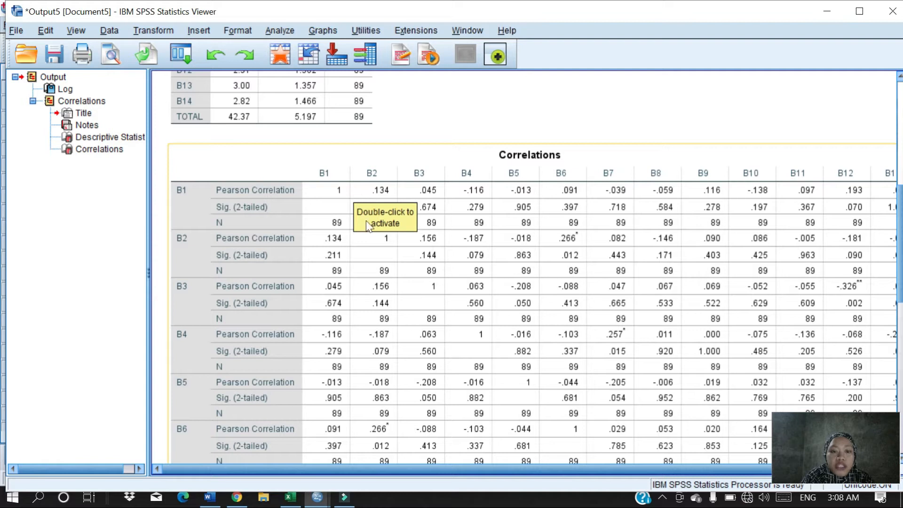
pyautogui.moveTo(343, 470); pyautogui.dragTo(352, 470)
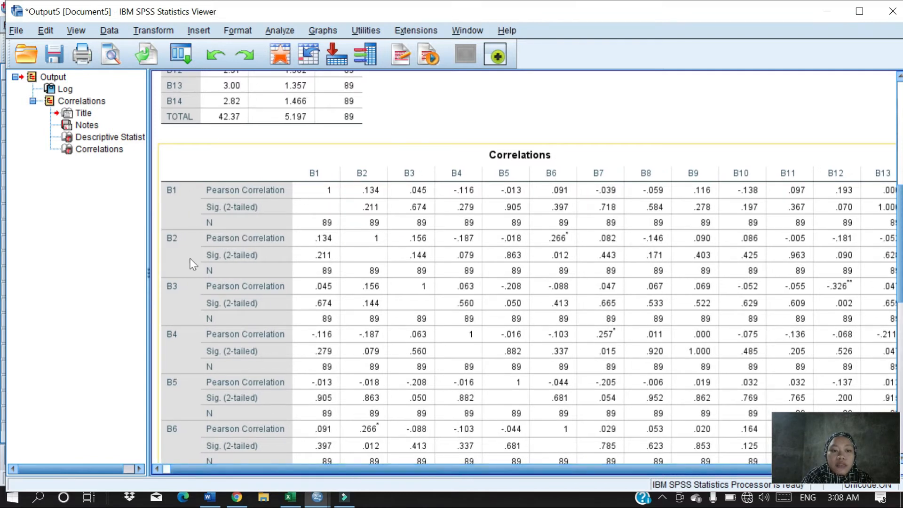
pyautogui.doubleClick(413, 240)
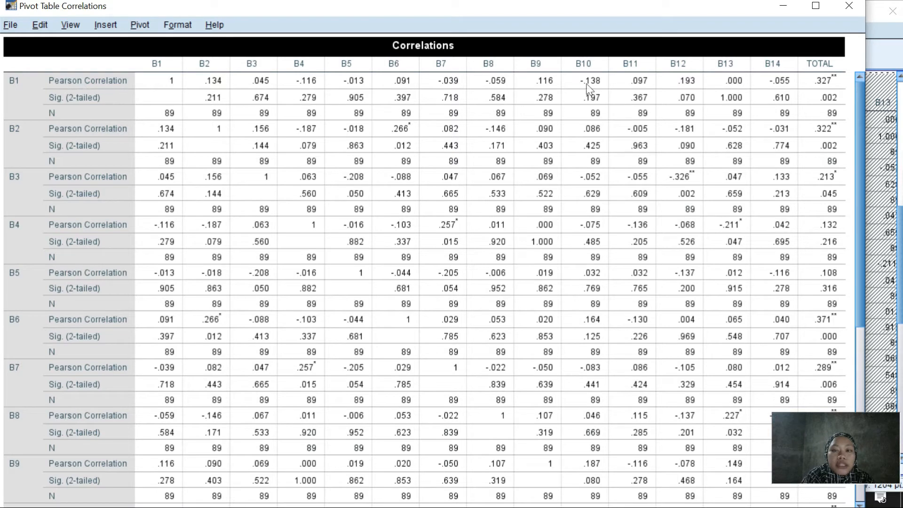
pyautogui.moveTo(836, 80)
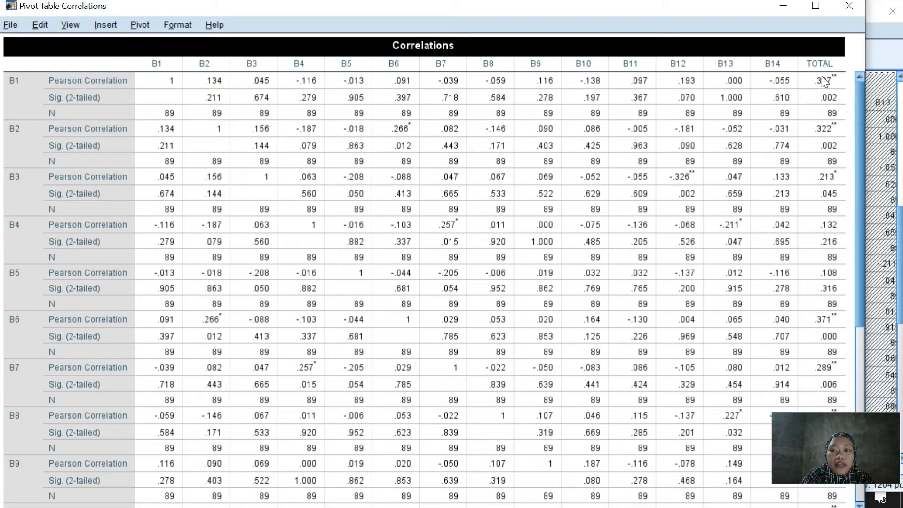
pyautogui.click(822, 80)
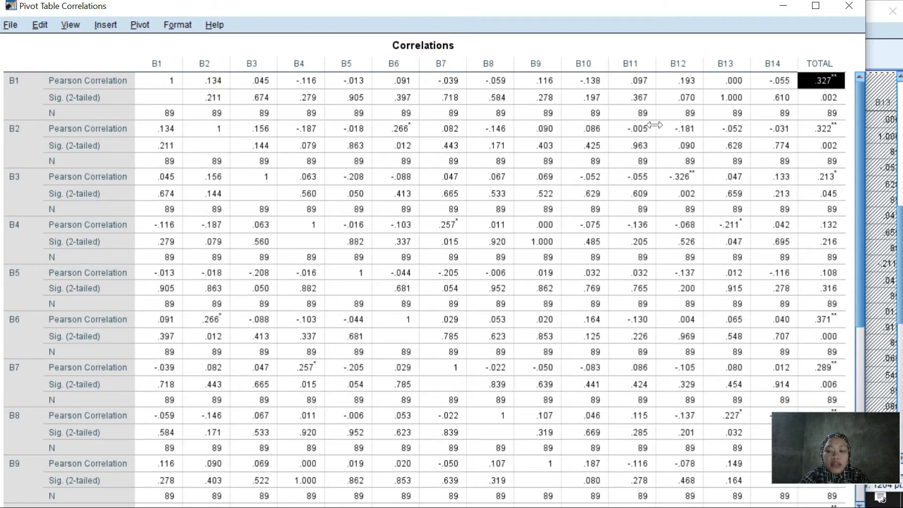
# Arrange the Correlations pivot table window side by side with the Excel workbook
pyautogui.press('super+Left')
pyautogui.press('Escape')
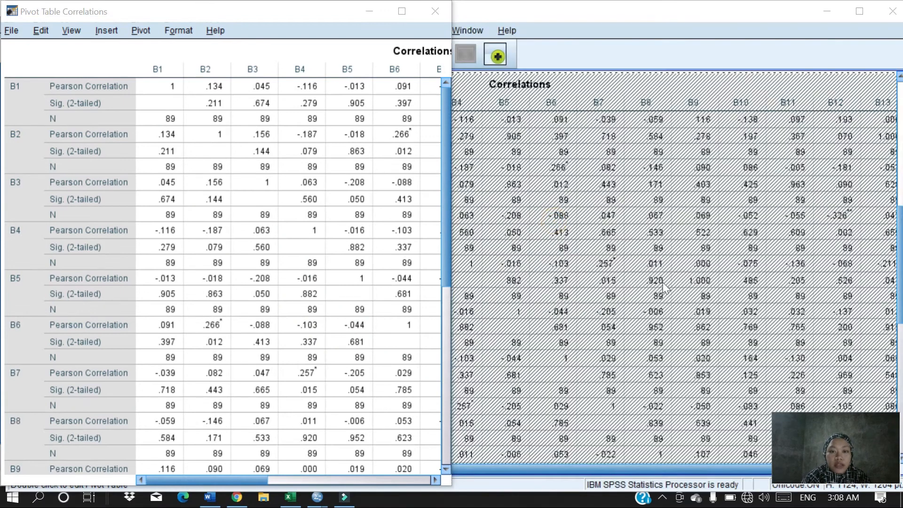
pyautogui.hotkey('alt', 'Tab')
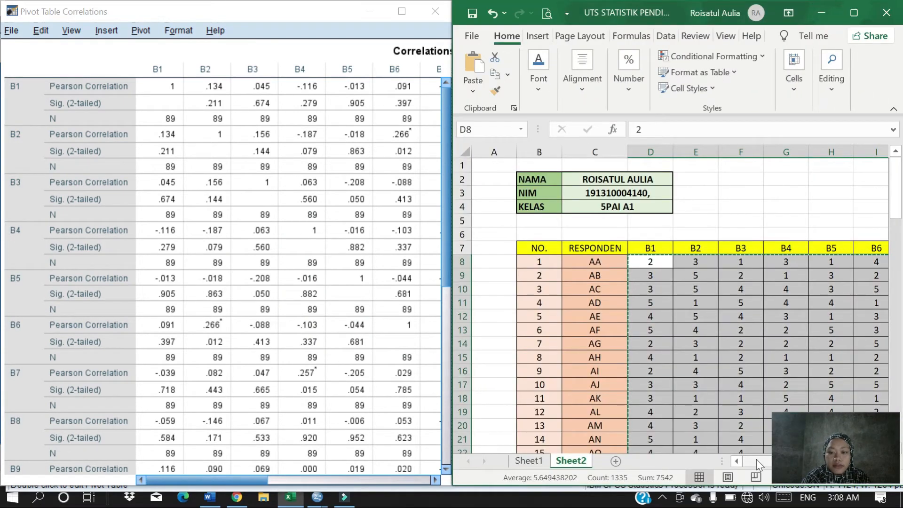
# Enter B1's Pearson correlation with TOTAL, 0,327, as its r Hitung in the validity results table
pyautogui.moveTo(756, 459); pyautogui.dragTo(854, 464)
pyautogui.scroll(-2, 655, 312)
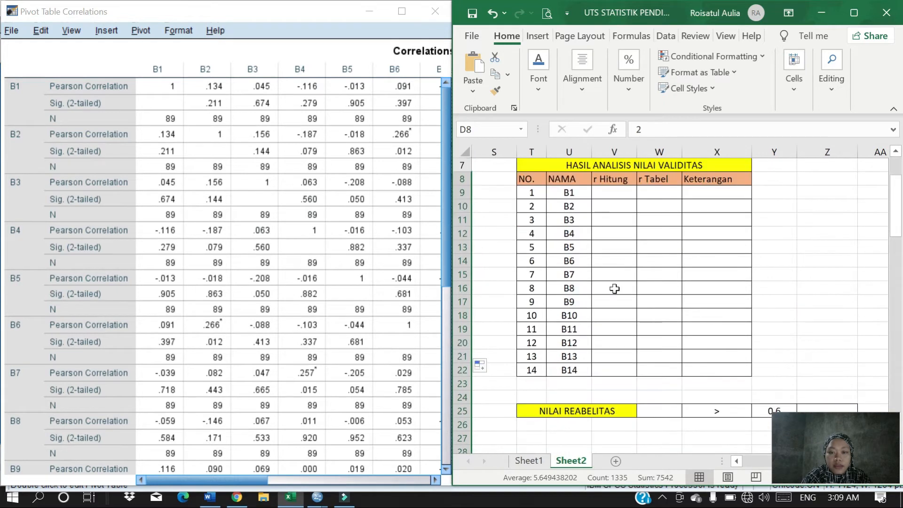
pyautogui.click(310, 484)
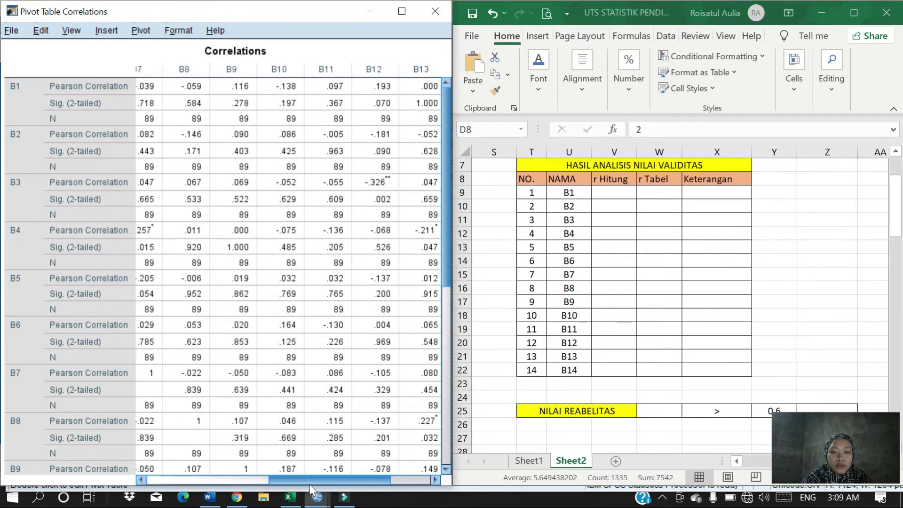
pyautogui.click(309, 484)
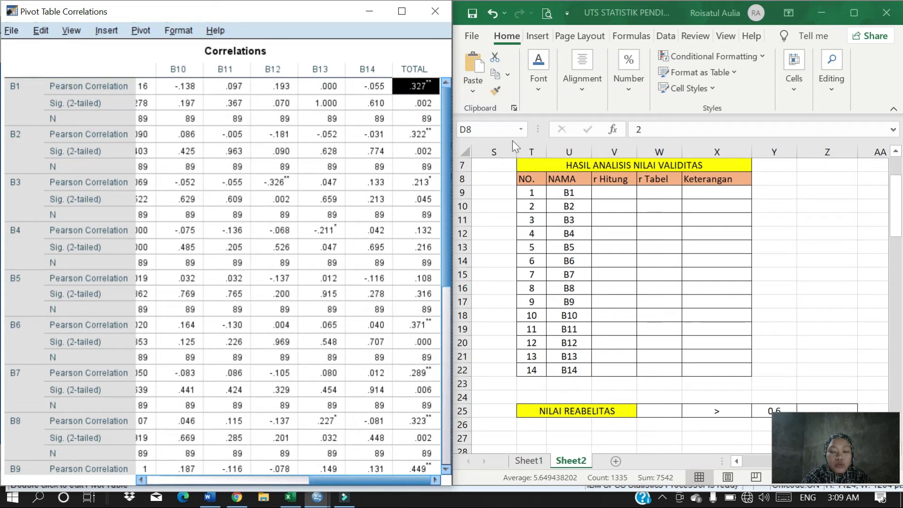
pyautogui.click(619, 191)
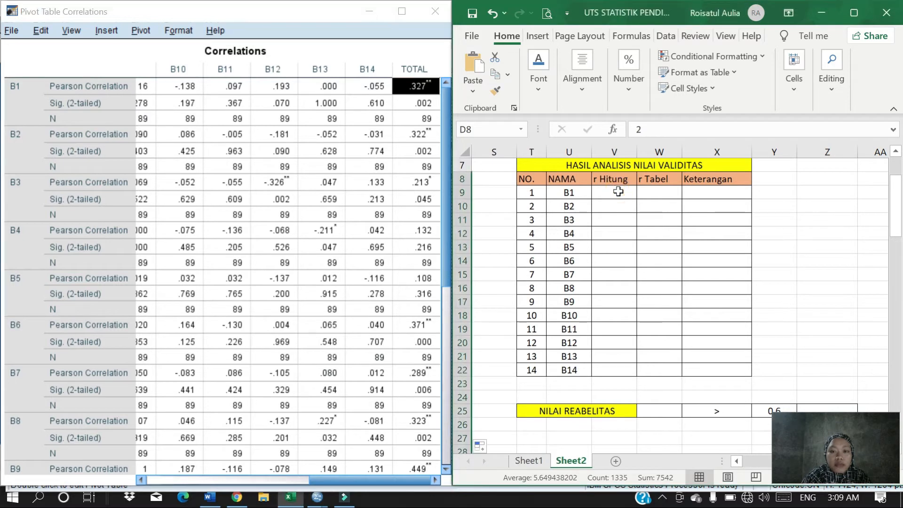
pyautogui.click(618, 191)
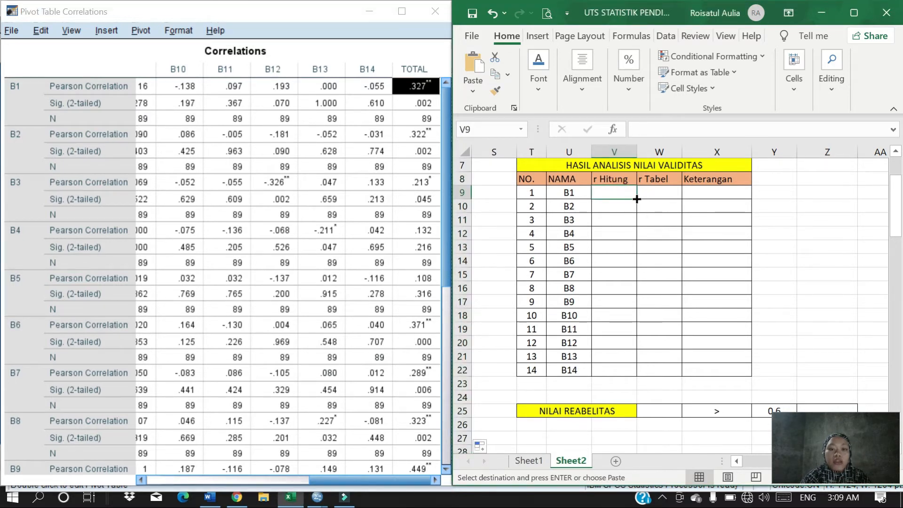
pyautogui.write('0,327')
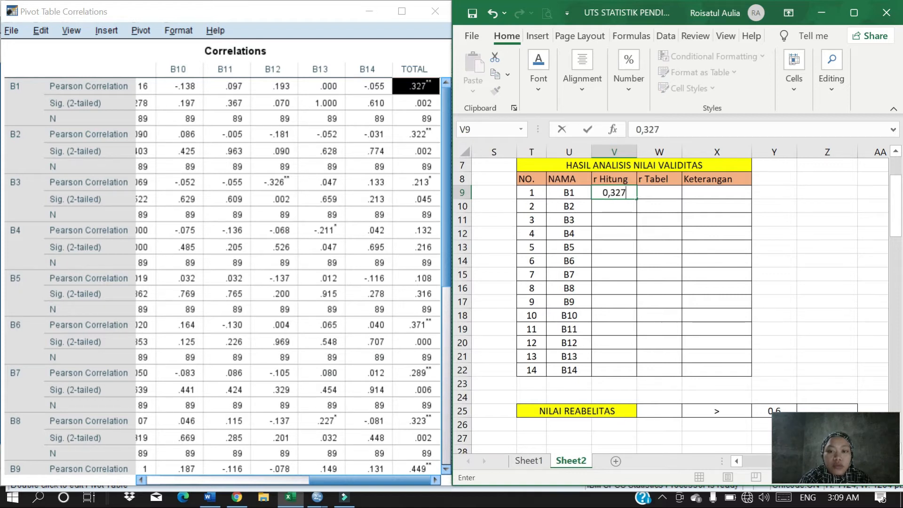
pyautogui.press('Return')
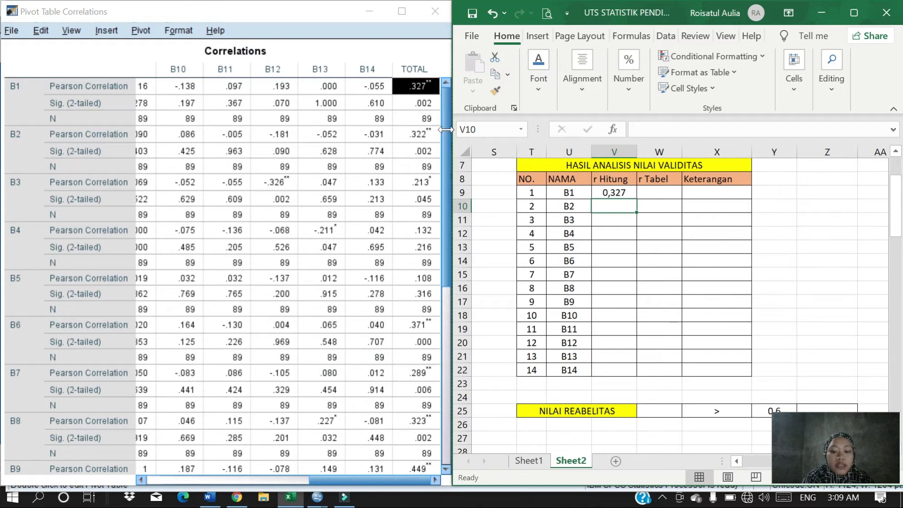
# Fill in r Hitung for B2 through B5 with 0,322, 0,213, 0,132 and 0,108 from the TOTAL correlations
pyautogui.write('0,322')
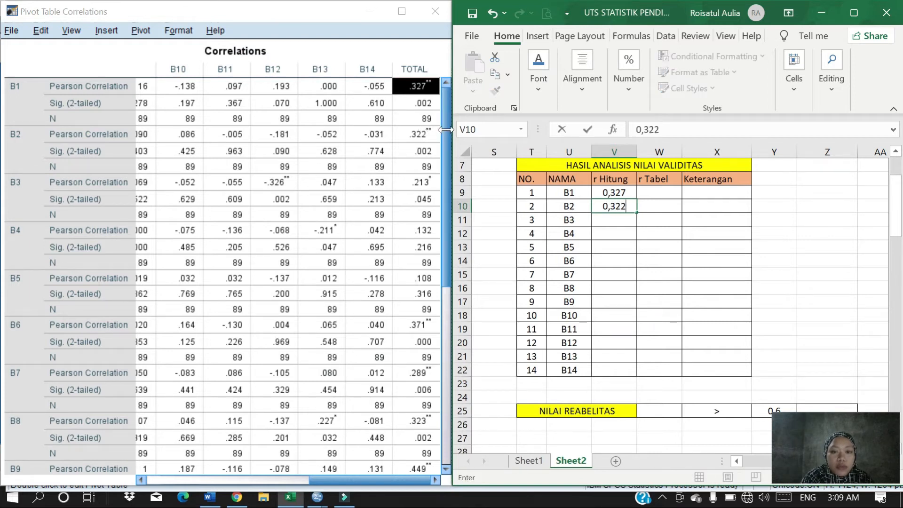
pyautogui.press('Return')
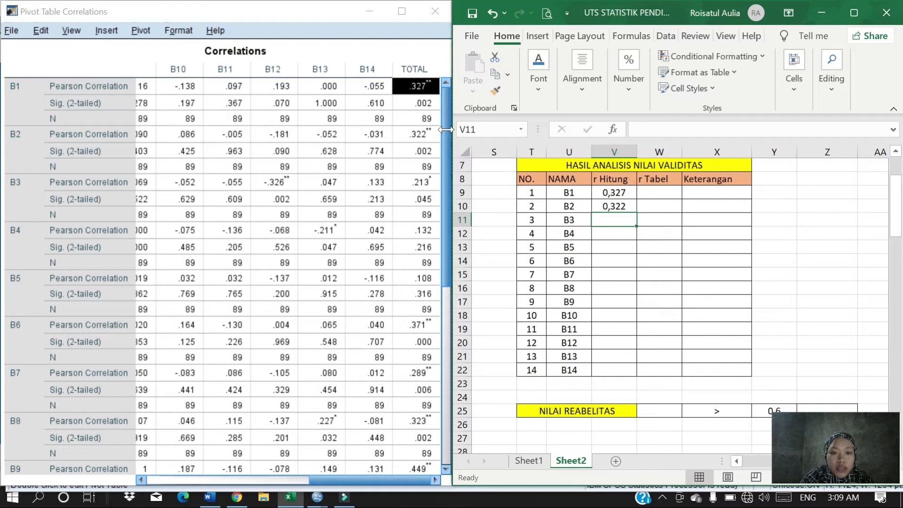
pyautogui.write('0,213')
pyautogui.press('Return')
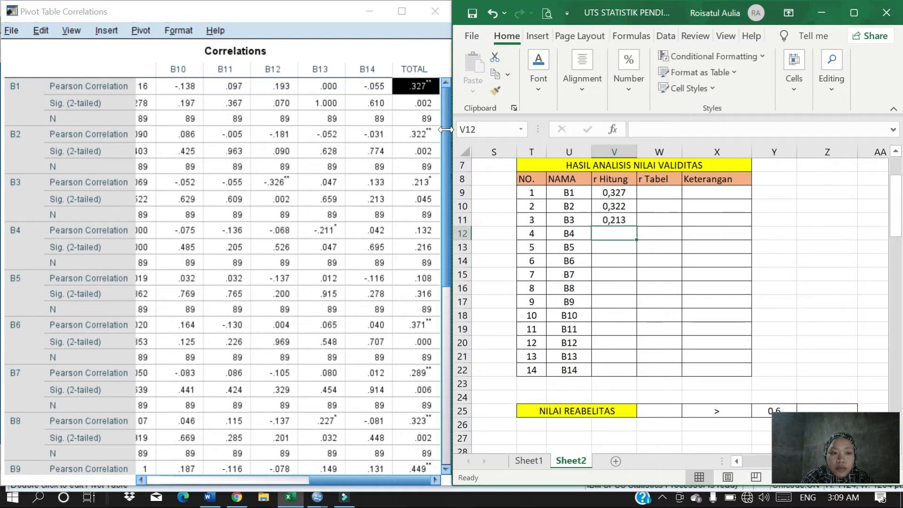
pyautogui.write('0,')
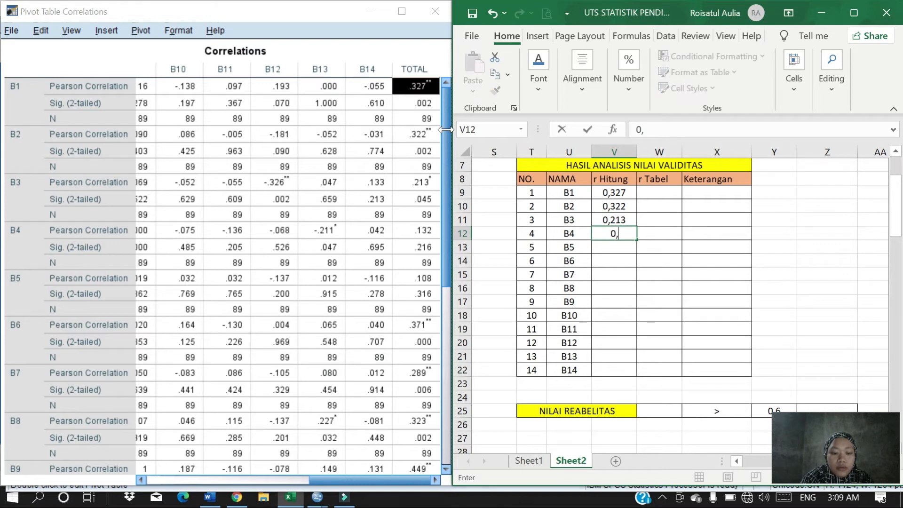
pyautogui.write('132')
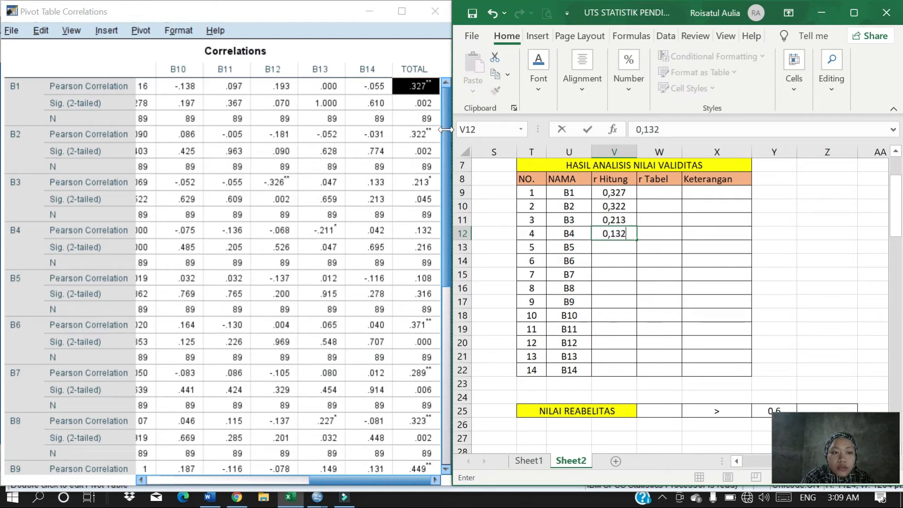
pyautogui.press('Return')
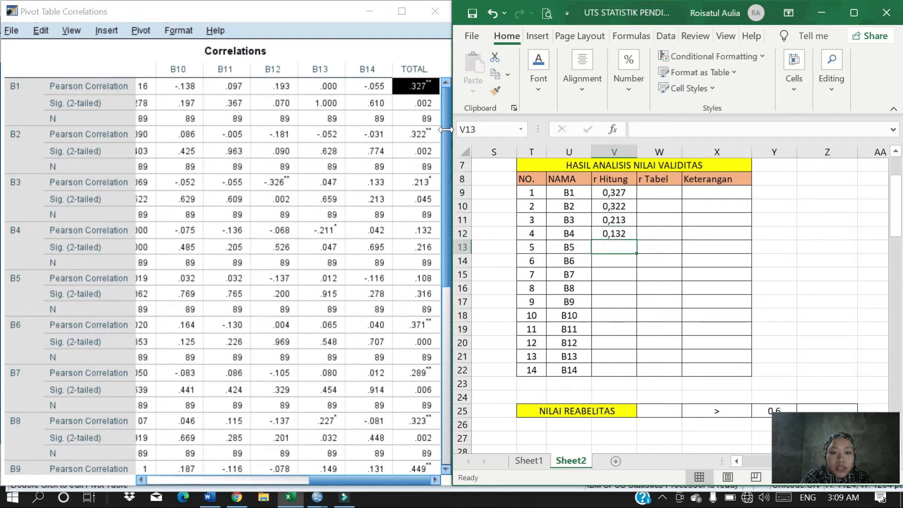
pyautogui.write('0,108')
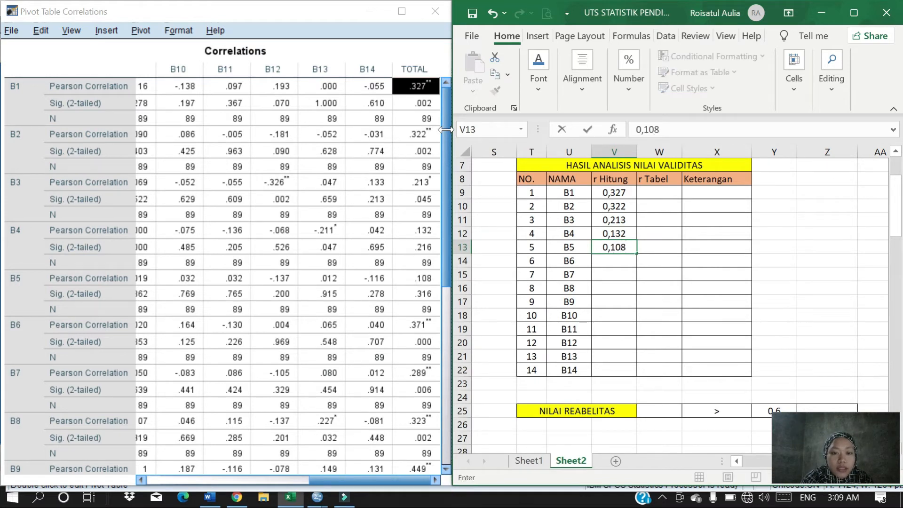
pyautogui.press('Return')
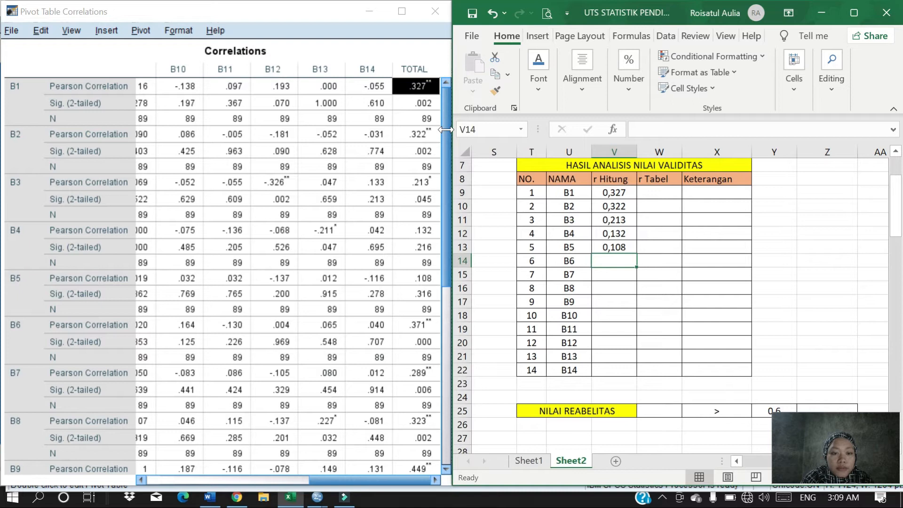
# Record the r Hitung values 0,371 for B6, 0,289 for B7 and 0,323 for B8
pyautogui.write('0,')
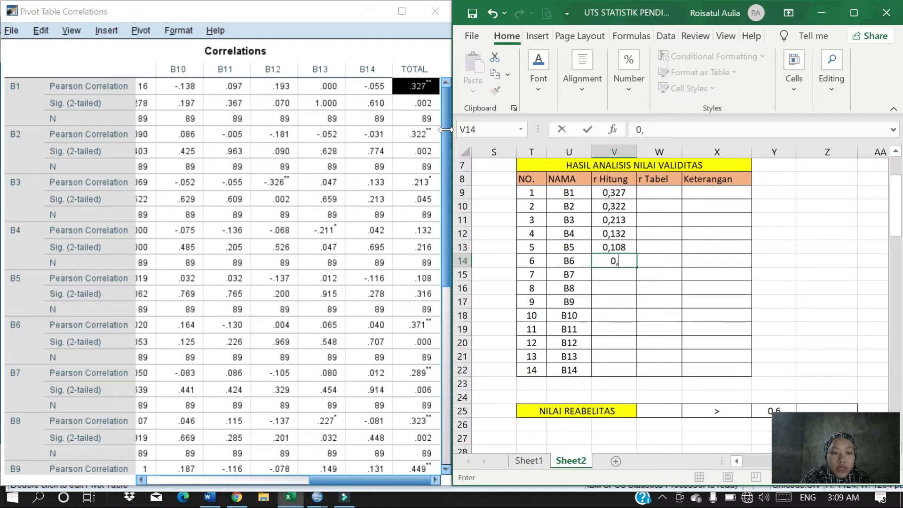
pyautogui.write('371')
pyautogui.press('Return')
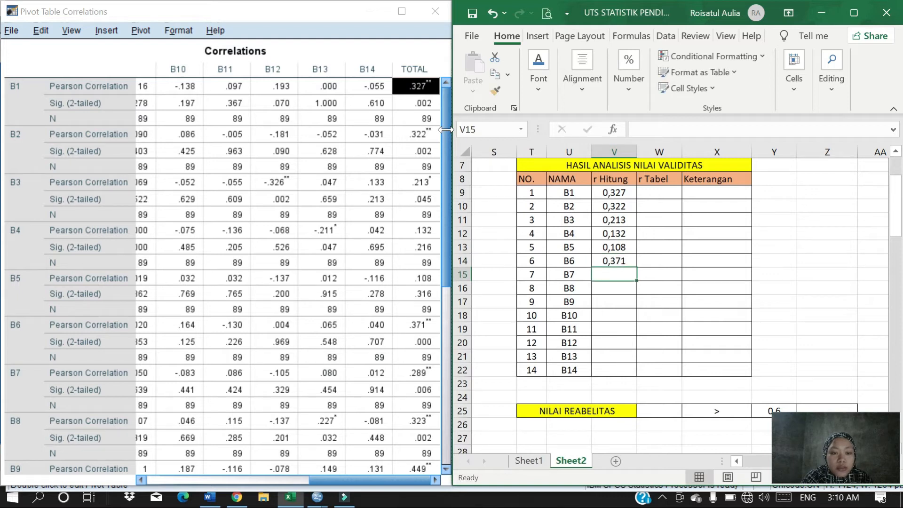
pyautogui.write('0,')
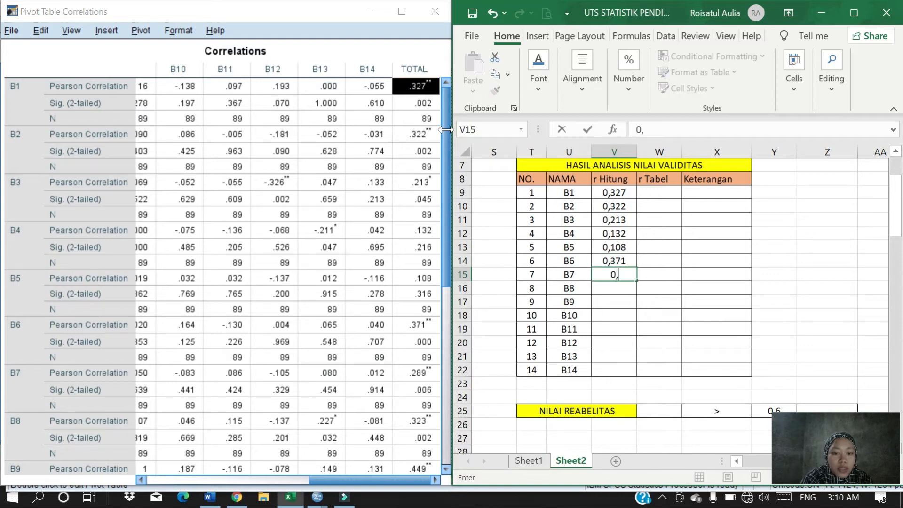
pyautogui.write('289')
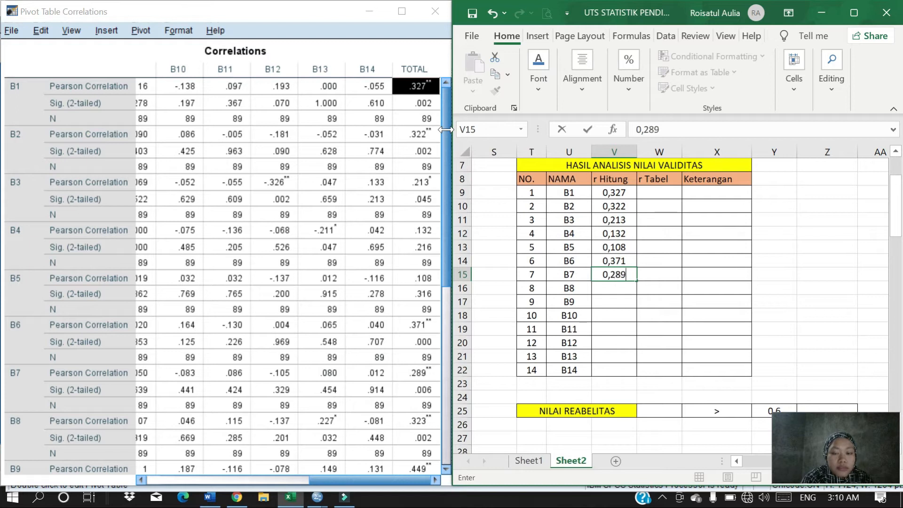
pyautogui.press('Return')
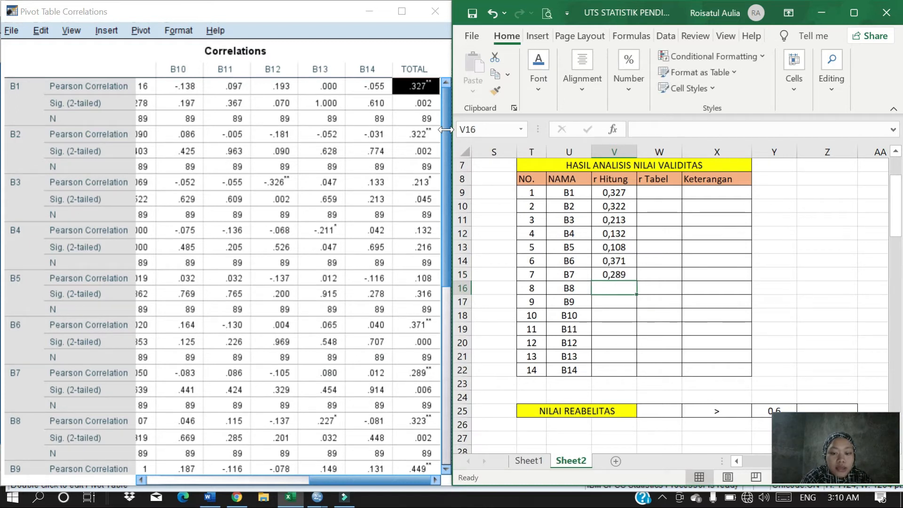
pyautogui.write('0,3')
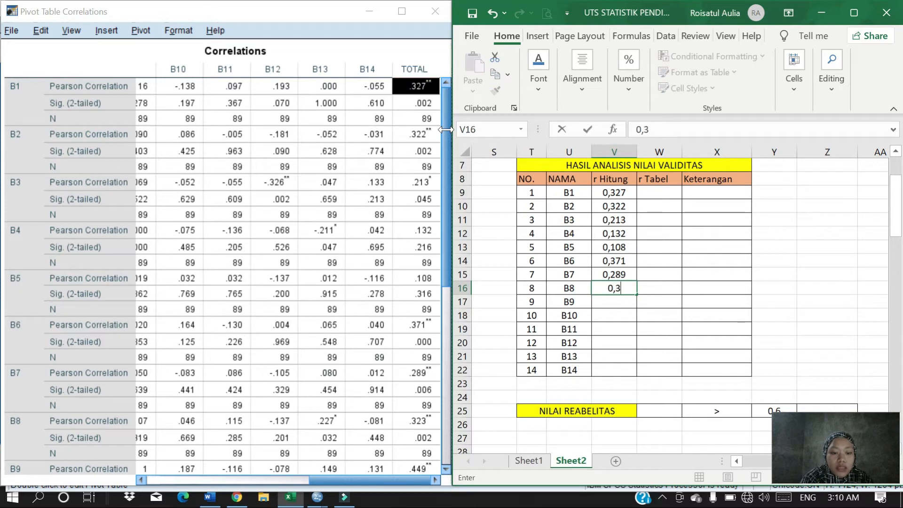
pyautogui.write('23')
pyautogui.press('Return')
# Enter the TOTAL correlations of B9 and B10, 0,449 and 0,298, as their r Hitung values
pyautogui.scroll(-1, 197, 322)
pyautogui.scroll(-5, 198, 323)
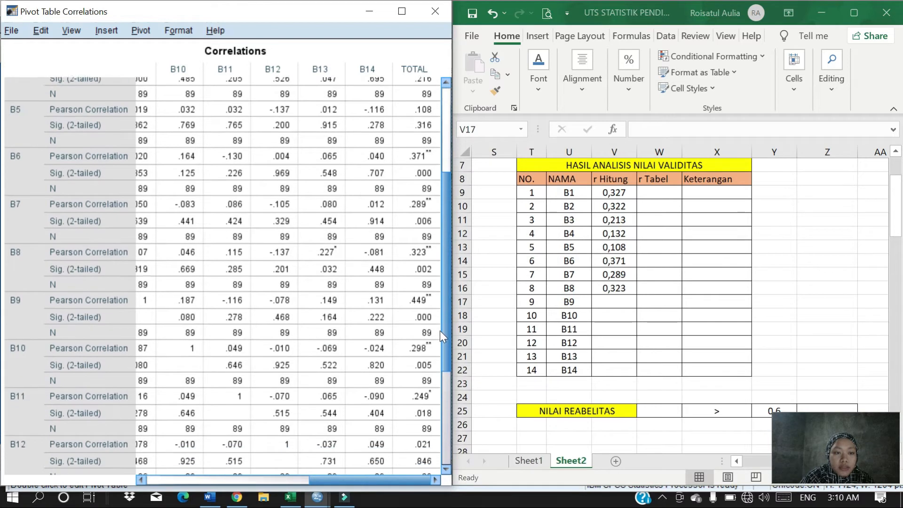
pyautogui.scroll(-2, 440, 341)
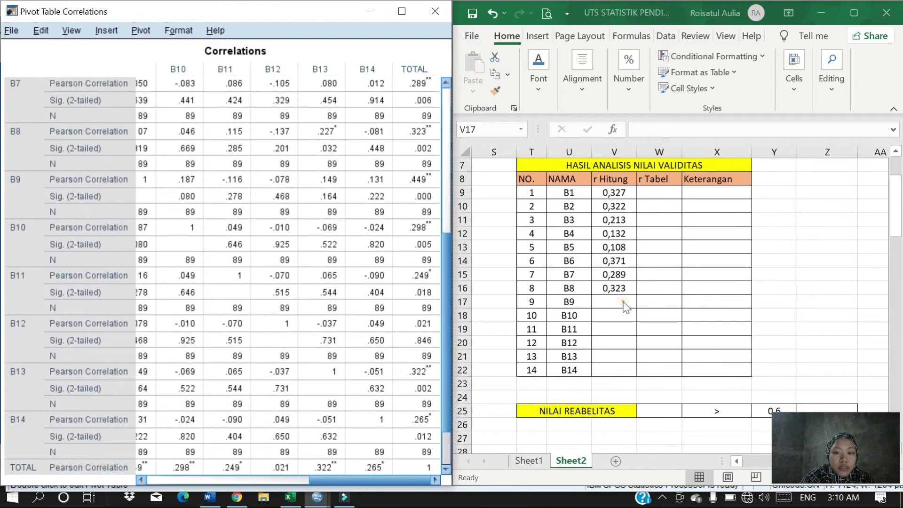
pyautogui.click(626, 303)
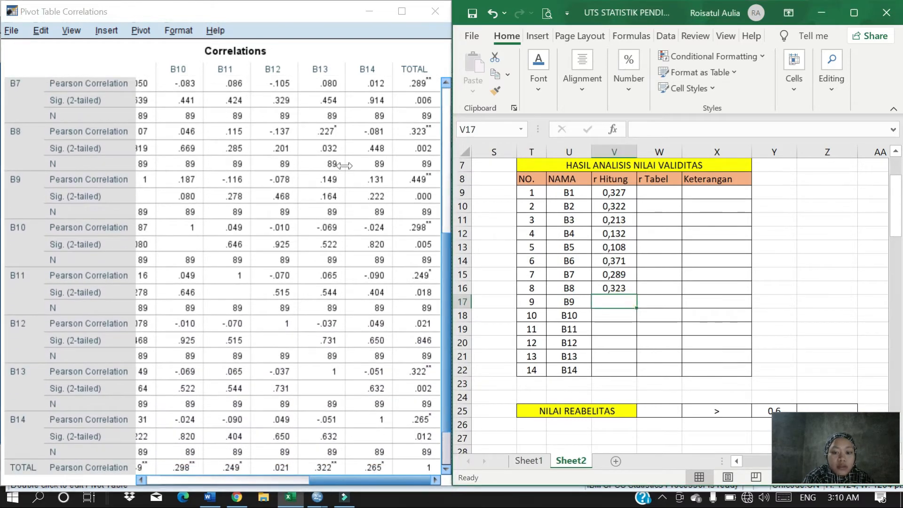
pyautogui.write('0,449')
pyautogui.press('Return')
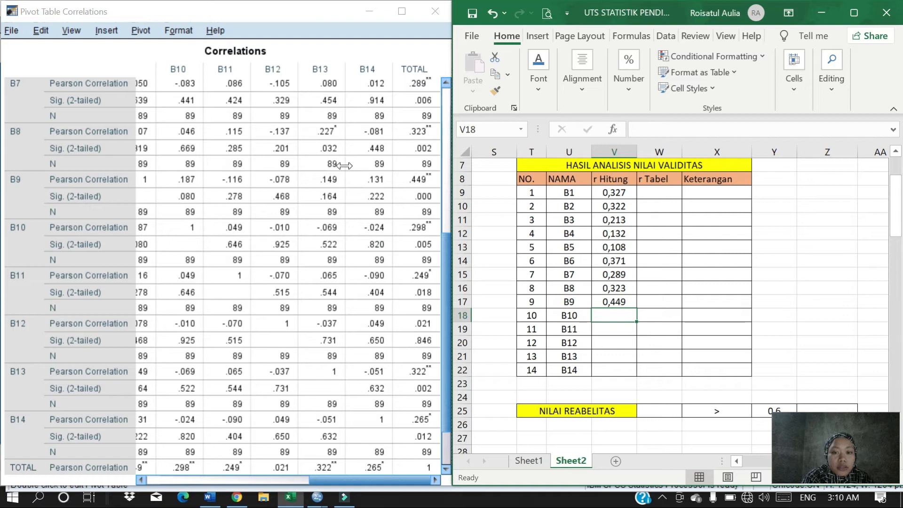
pyautogui.write('0,')
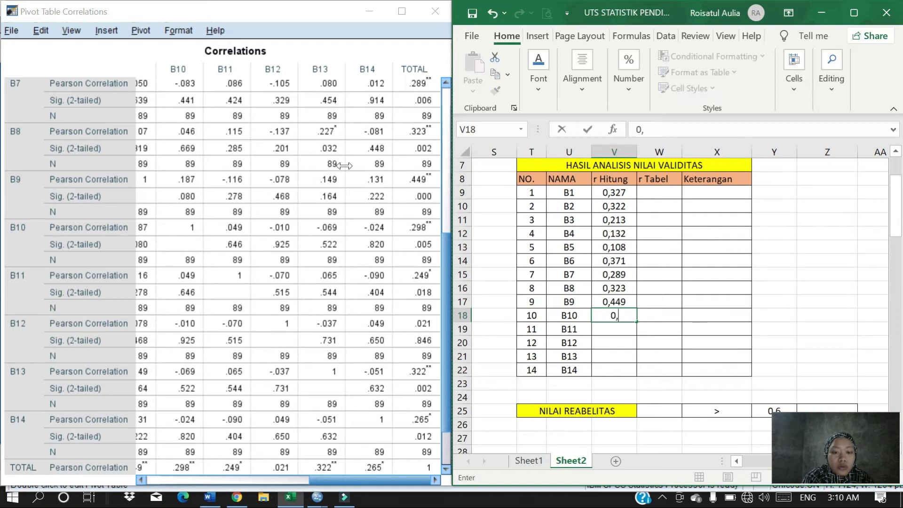
pyautogui.write('298')
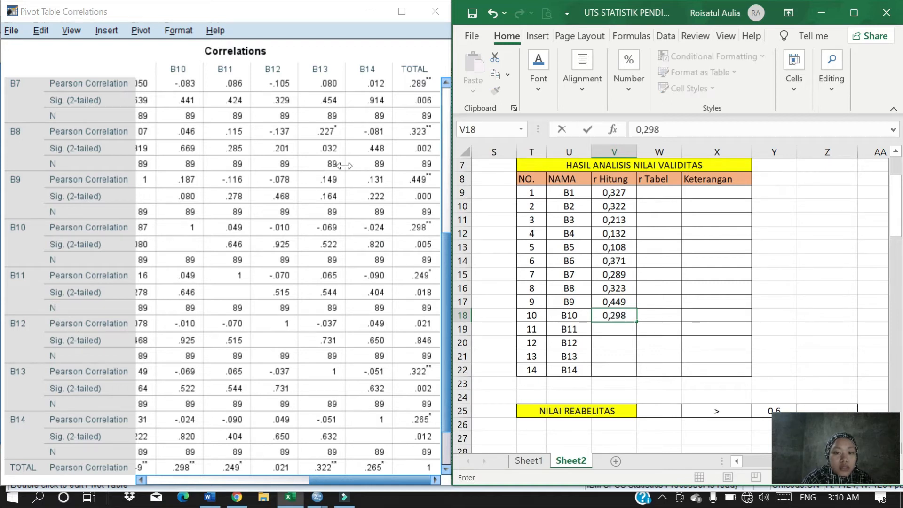
pyautogui.press('Return')
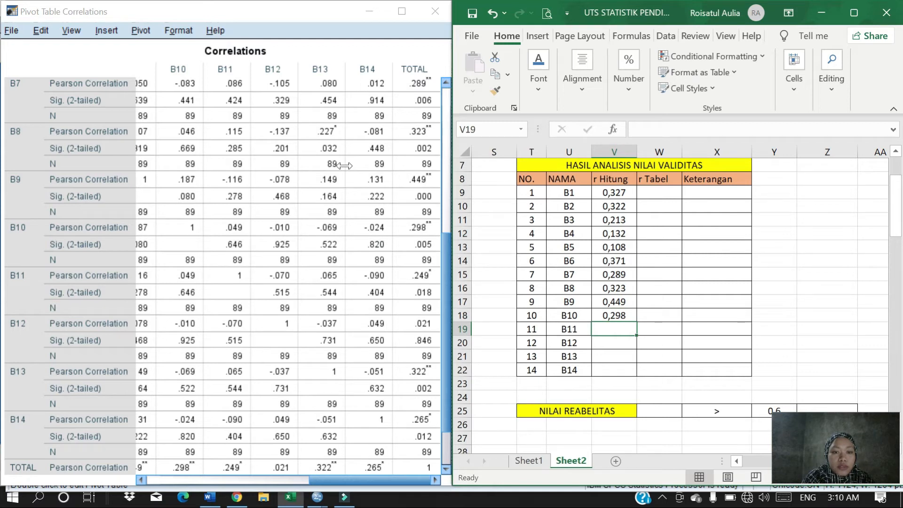
# Record the r Hitung values 0,249 for B11, 0,021 for B12 and 0,322 for B13
pyautogui.write('0,')
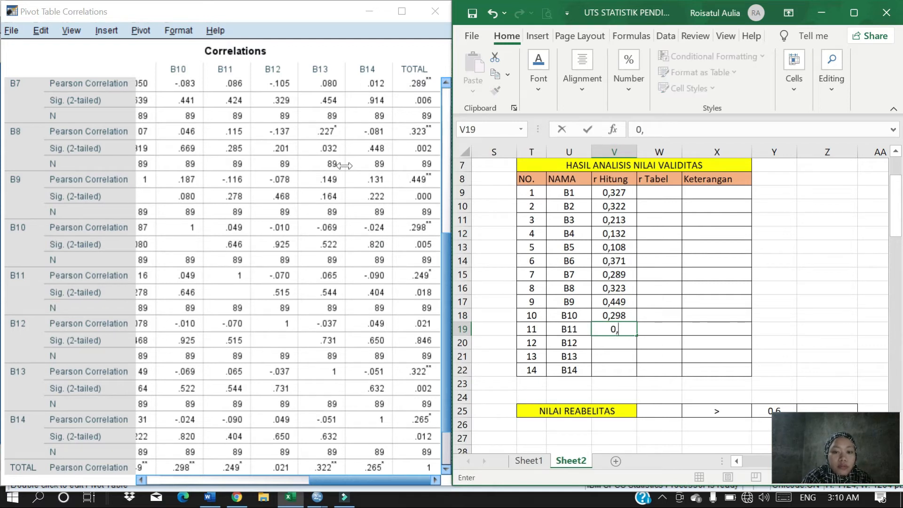
pyautogui.write('249')
pyautogui.press('Return')
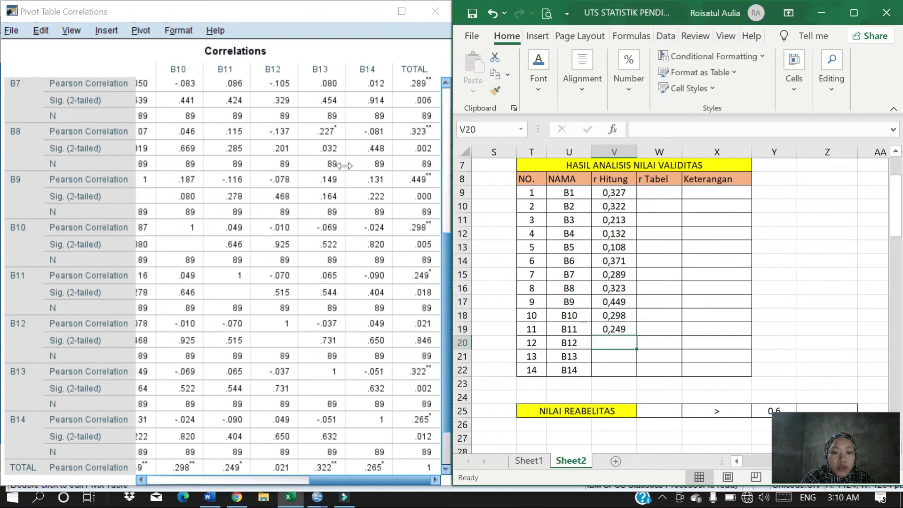
pyautogui.write('0')
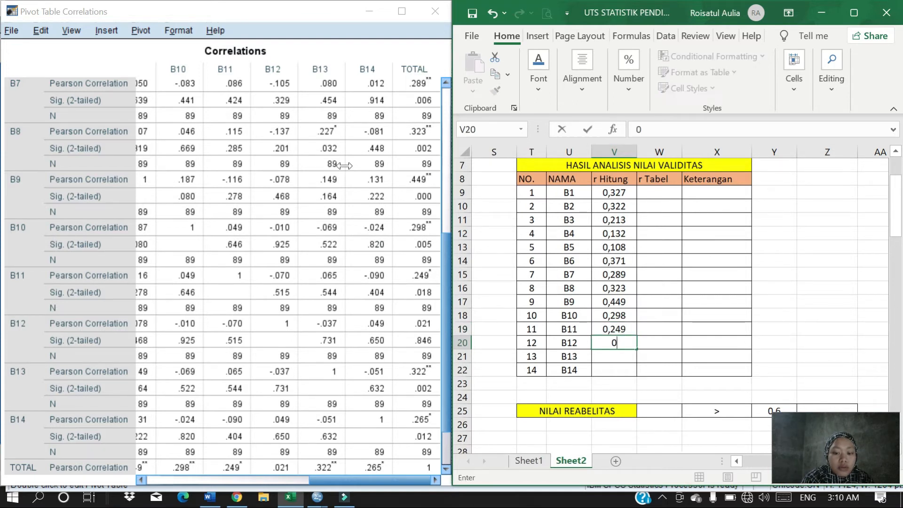
pyautogui.write(',021')
pyautogui.press('Return')
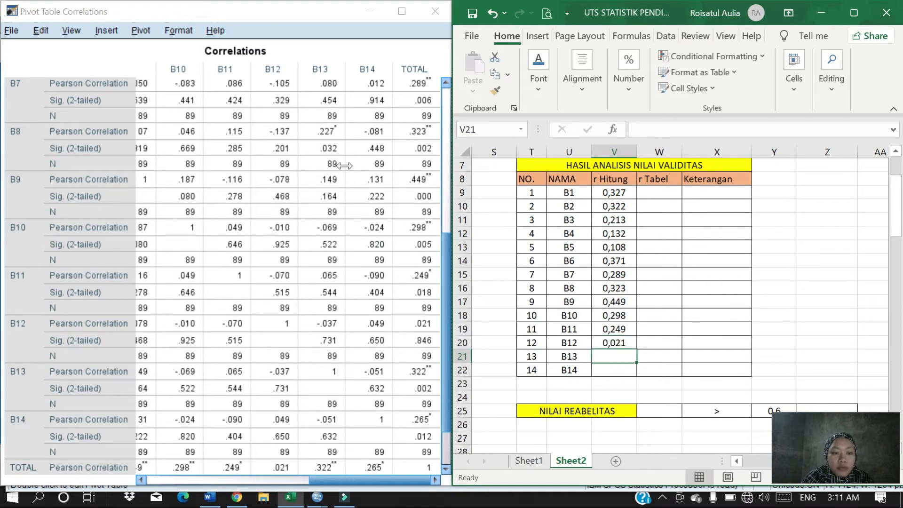
pyautogui.write('0')
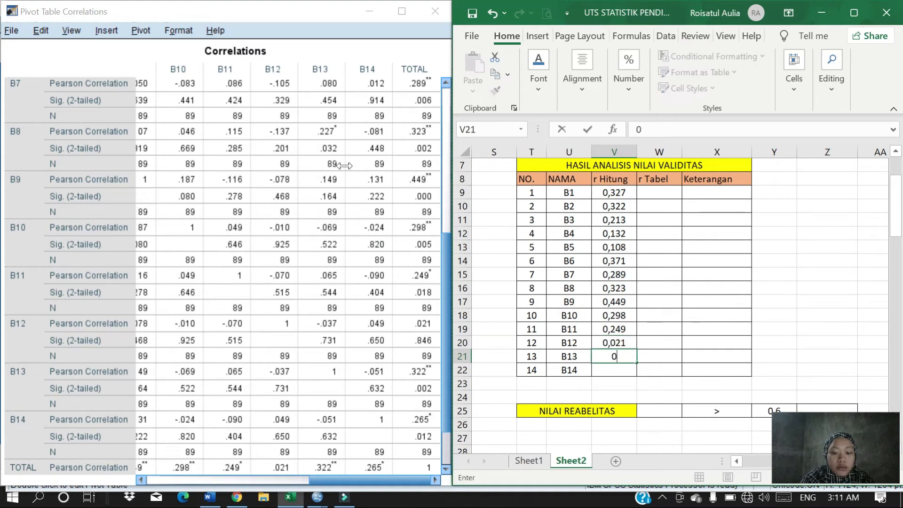
pyautogui.write(',322')
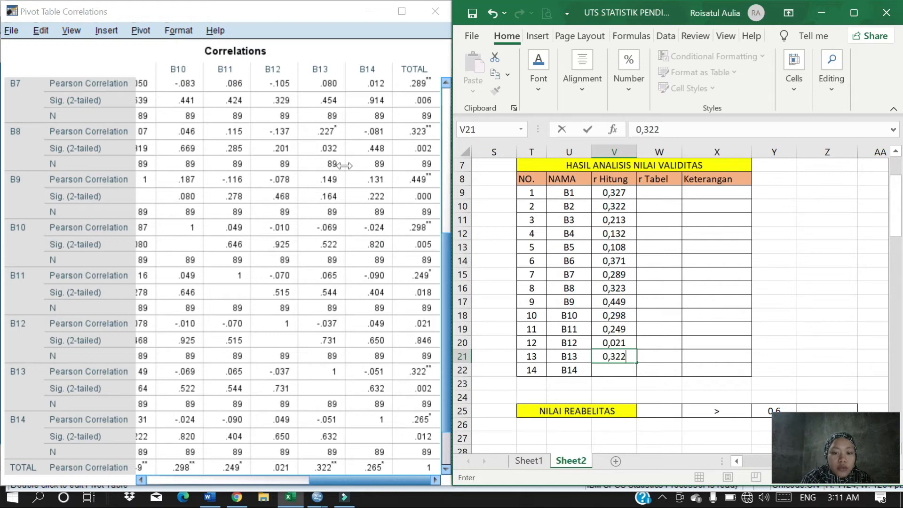
pyautogui.press('Return')
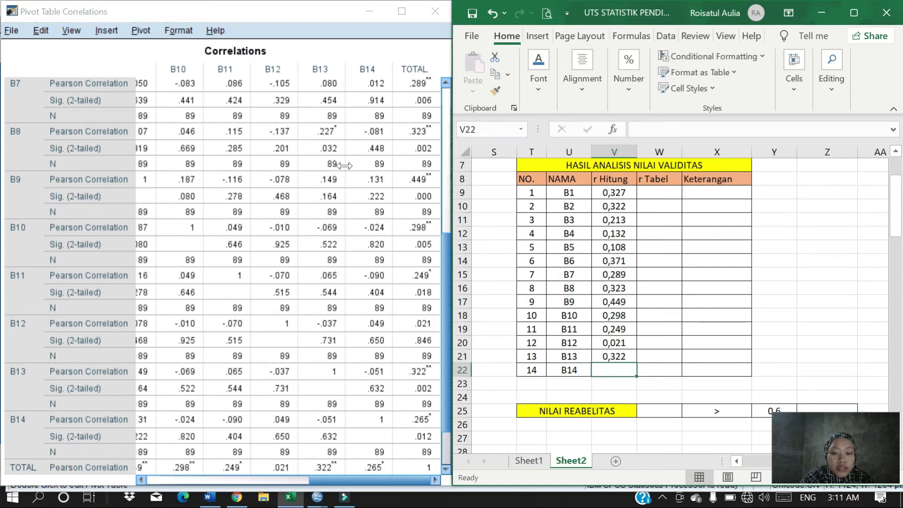
# Record 0,265 from the TOTAL correlations as the r Hitung value of B14
pyautogui.write('0,265')
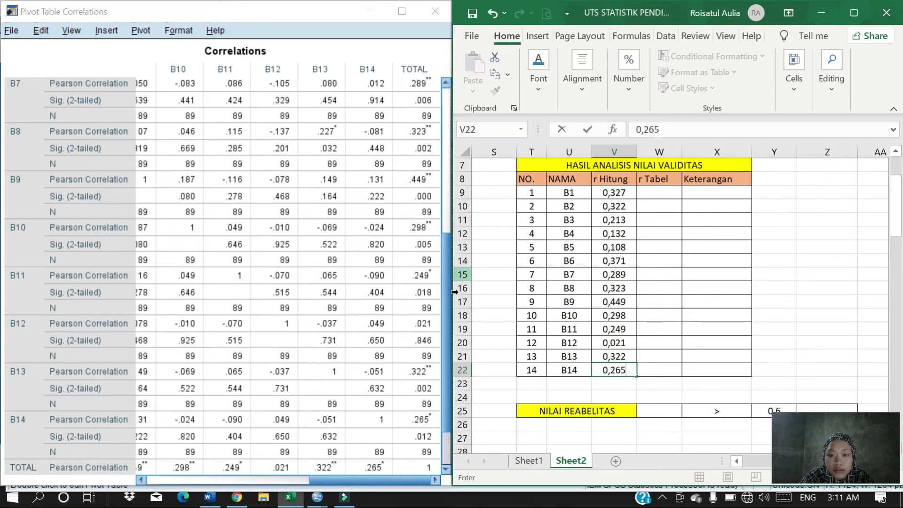
pyautogui.moveTo(447, 281); pyautogui.dragTo(420, 105)
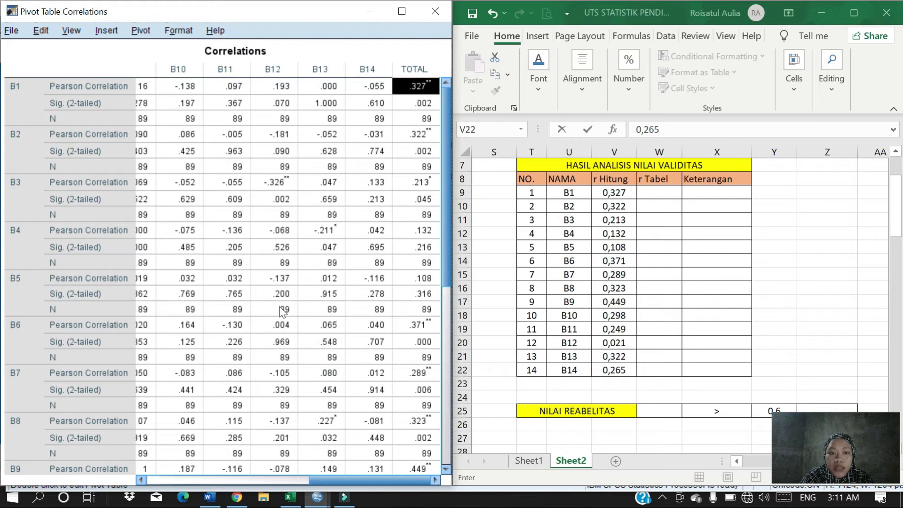
pyautogui.scroll(1, 626, 316)
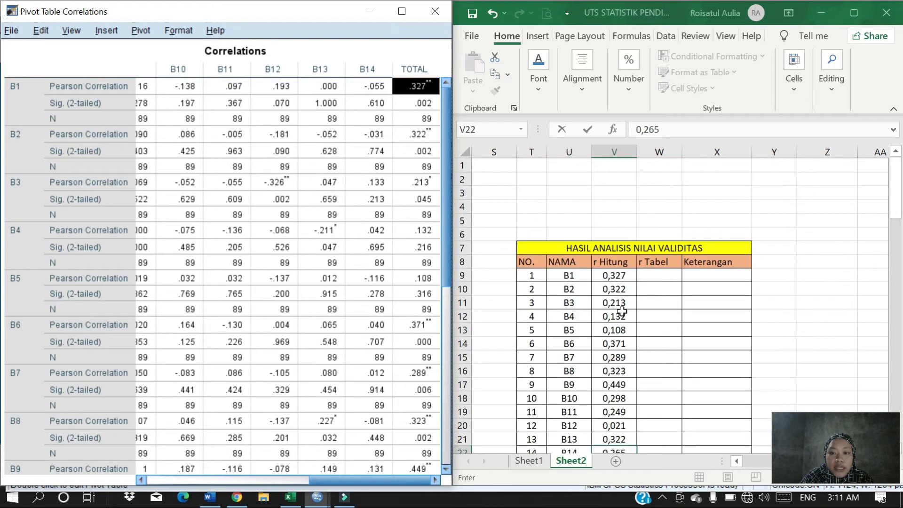
pyautogui.scroll(-1, 623, 313)
# Switch to Chrome and look up the r table values for row 87 in Lampiran.pdf, highlighting that row
pyautogui.click(673, 194)
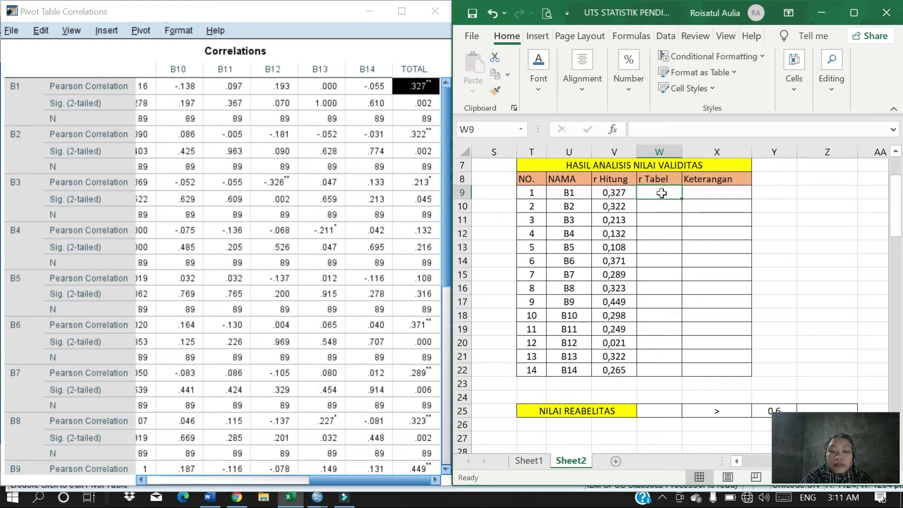
pyautogui.click(660, 220)
pyautogui.click(663, 193)
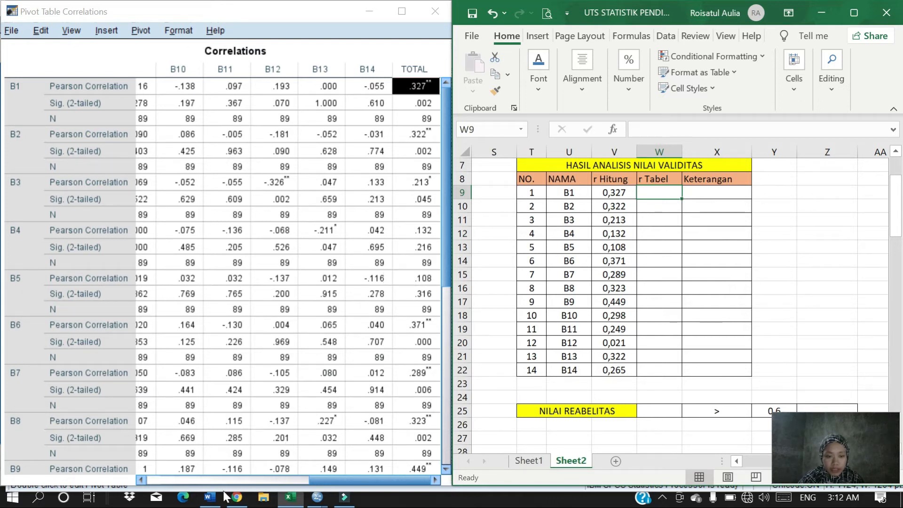
pyautogui.click(240, 503)
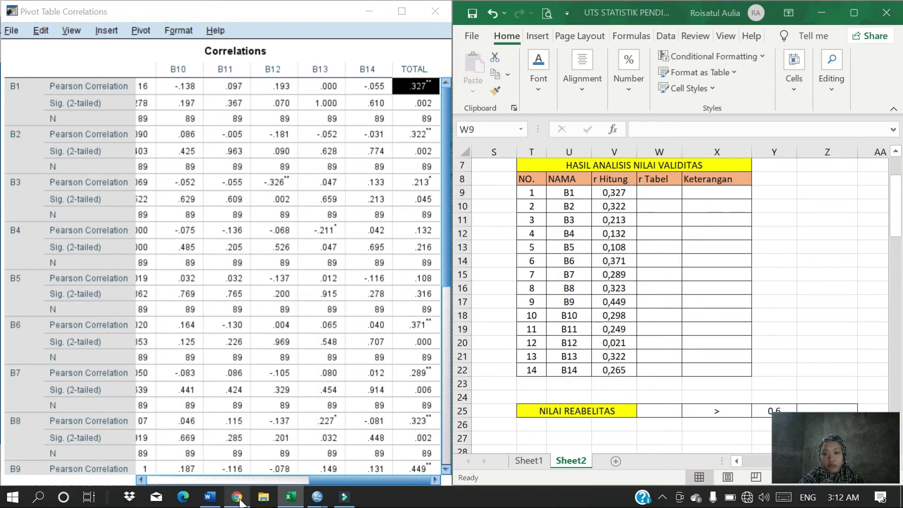
pyautogui.scroll(-5, 397, 313)
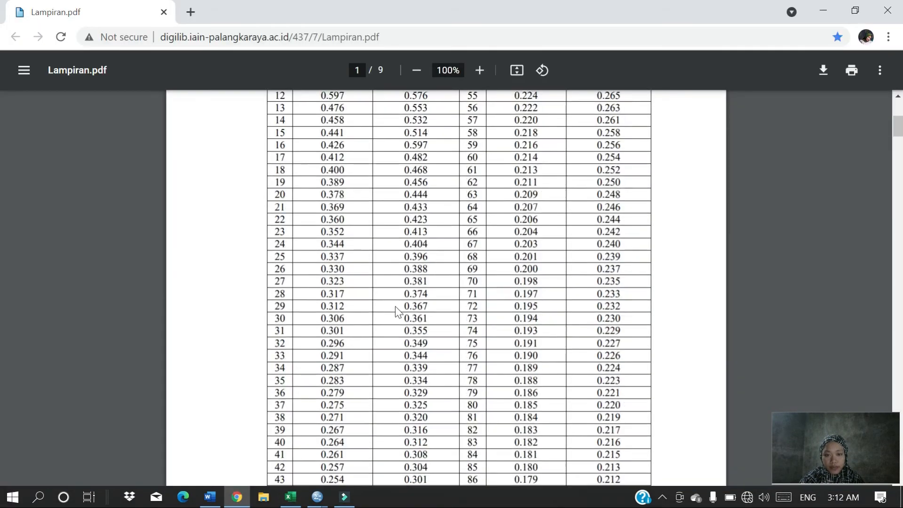
pyautogui.scroll(-2, 399, 315)
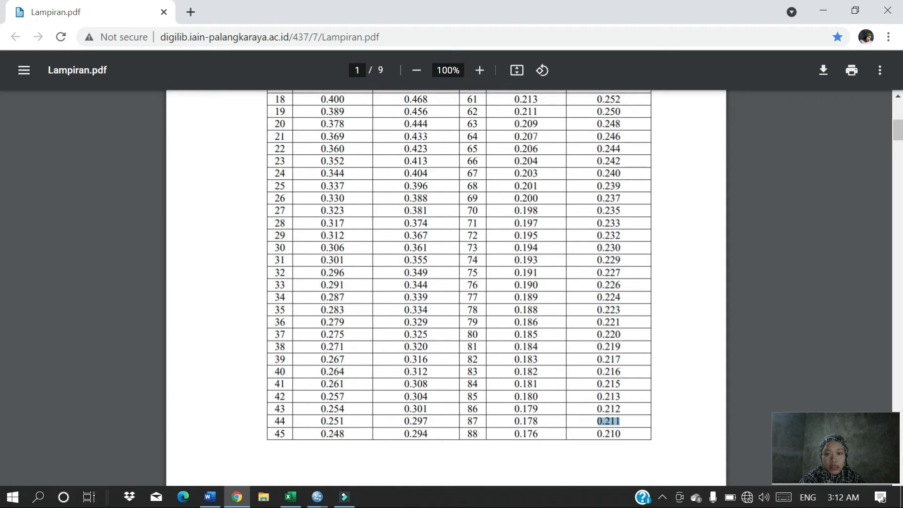
pyautogui.scroll(6, 459, 287)
pyautogui.scroll(-7, 459, 287)
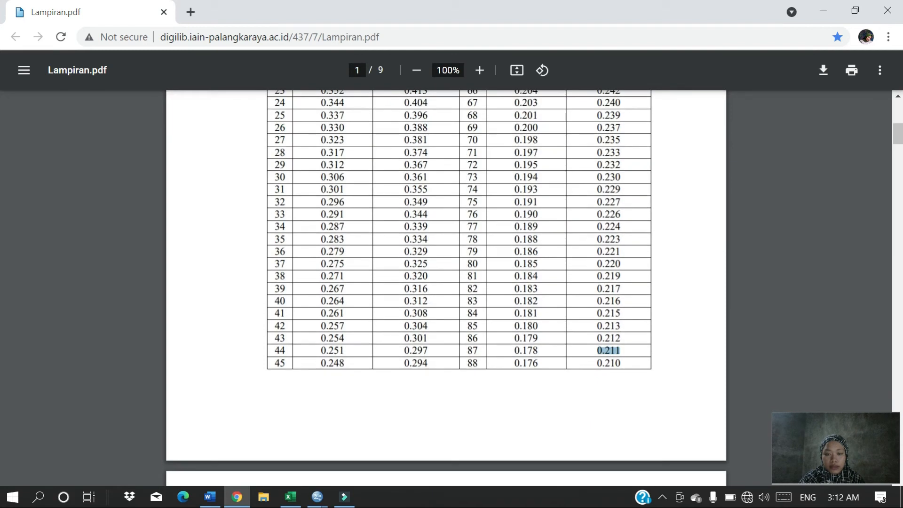
pyautogui.scroll(1, 550, 382)
pyautogui.scroll(-1, 549, 382)
pyautogui.moveTo(468, 350); pyautogui.dragTo(622, 351)
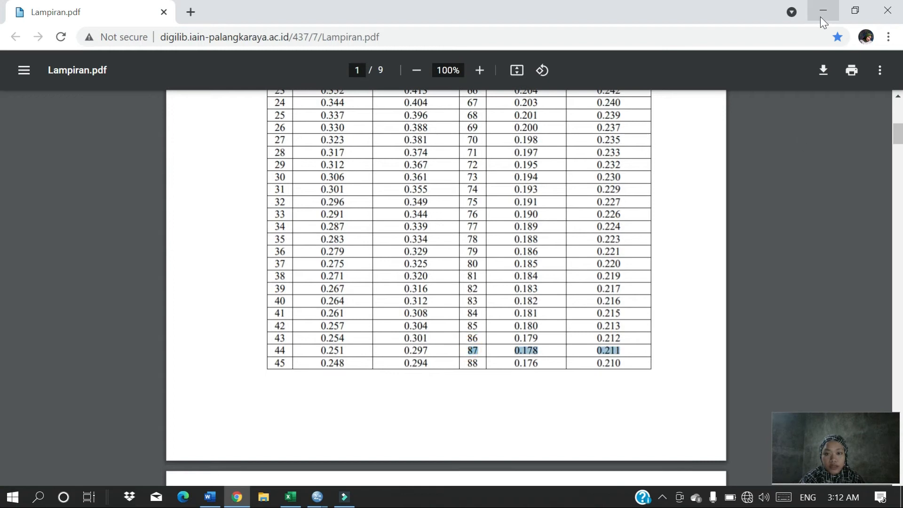
pyautogui.click(821, 16)
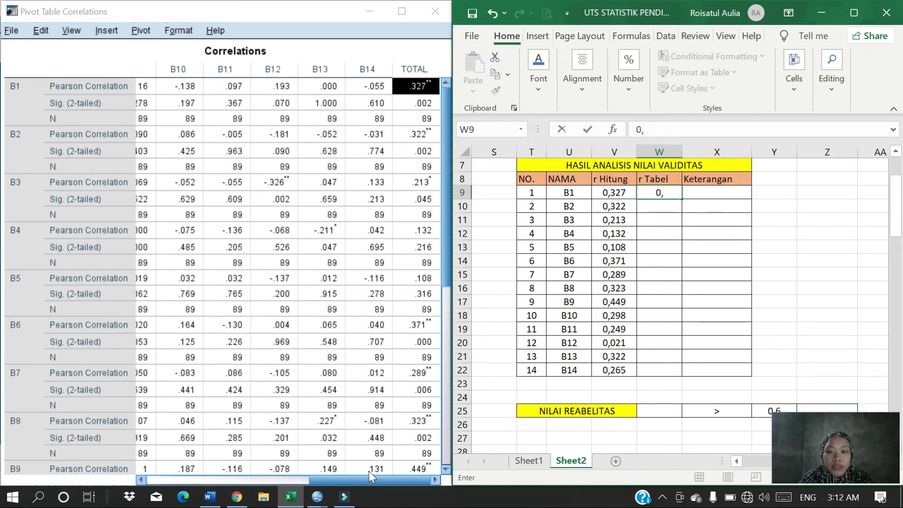
# Enter 0,211 as the r Tabel value of B1 and fill it down through B14
pyautogui.click(244, 503)
pyautogui.click(244, 503)
pyautogui.write('0,211')
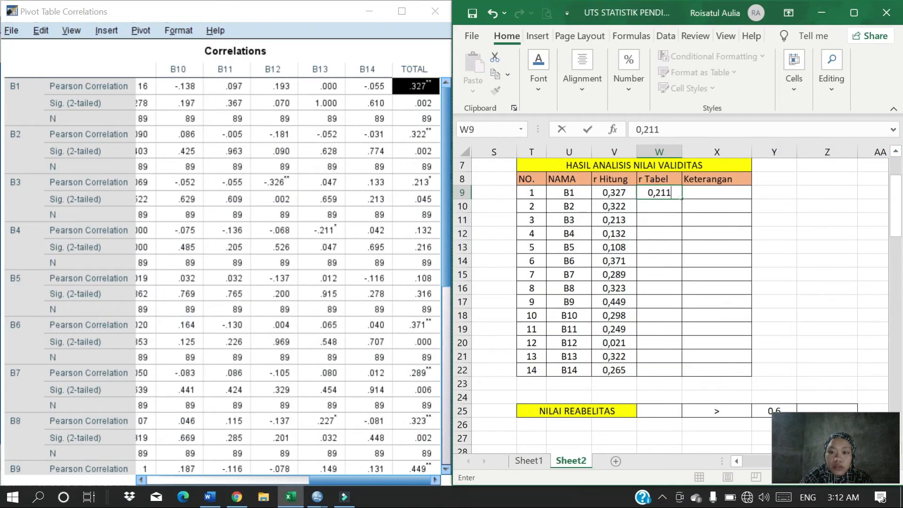
pyautogui.moveTo(684, 199); pyautogui.dragTo(694, 371)
# Start an IF formula in B1's Keterangan cell with the condition V9>=W9, comparing r Hitung with r Tabel
pyautogui.click(723, 190)
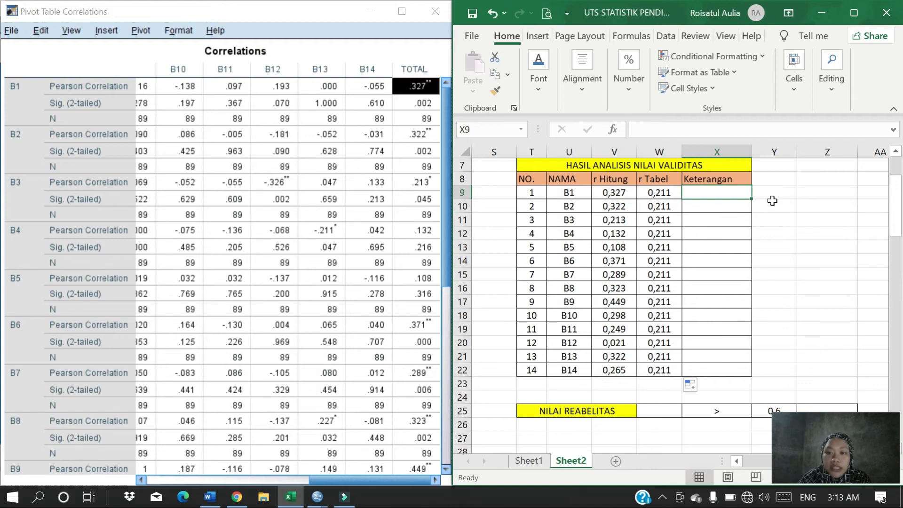
pyautogui.press('F2')
pyautogui.write('=')
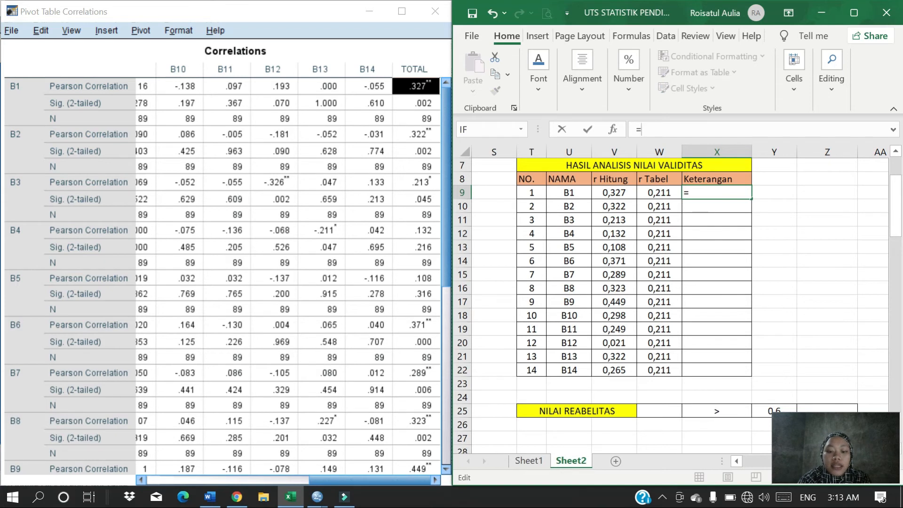
pyautogui.write('IF')
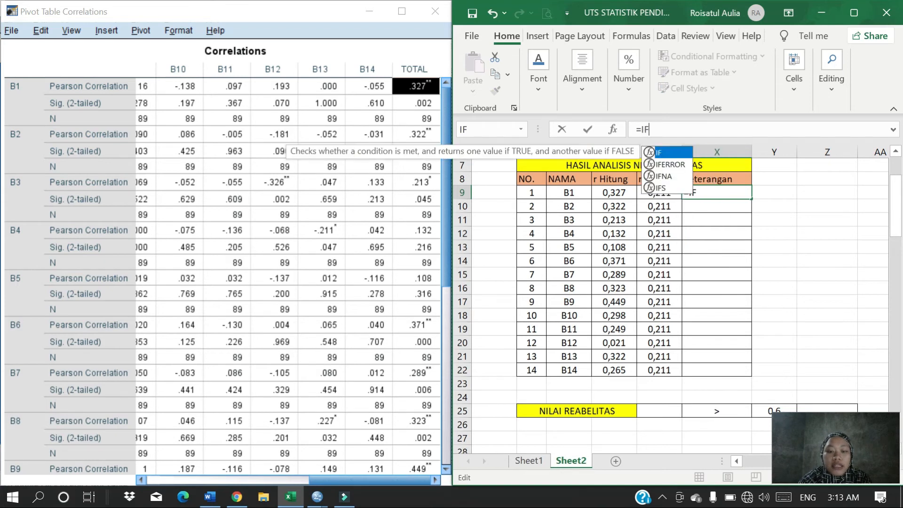
pyautogui.doubleClick(675, 151)
pyautogui.click(628, 191)
pyautogui.write('>=')
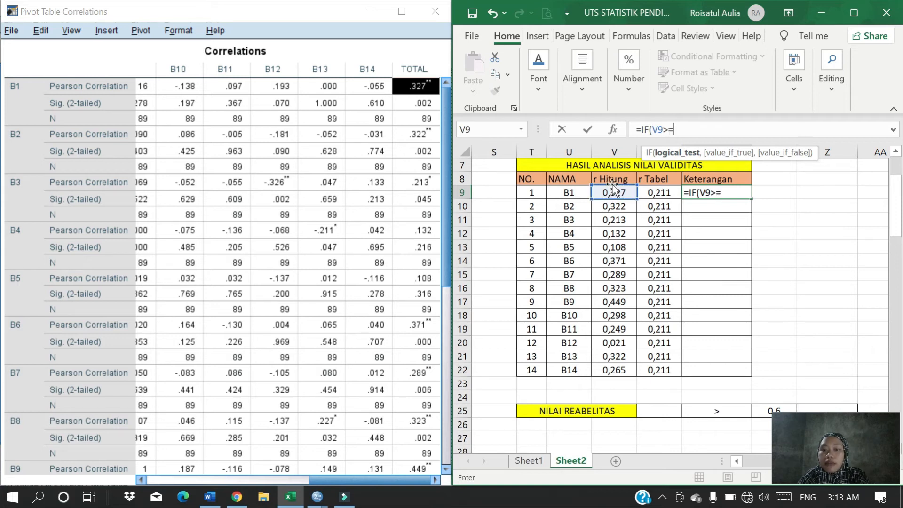
pyautogui.click(666, 194)
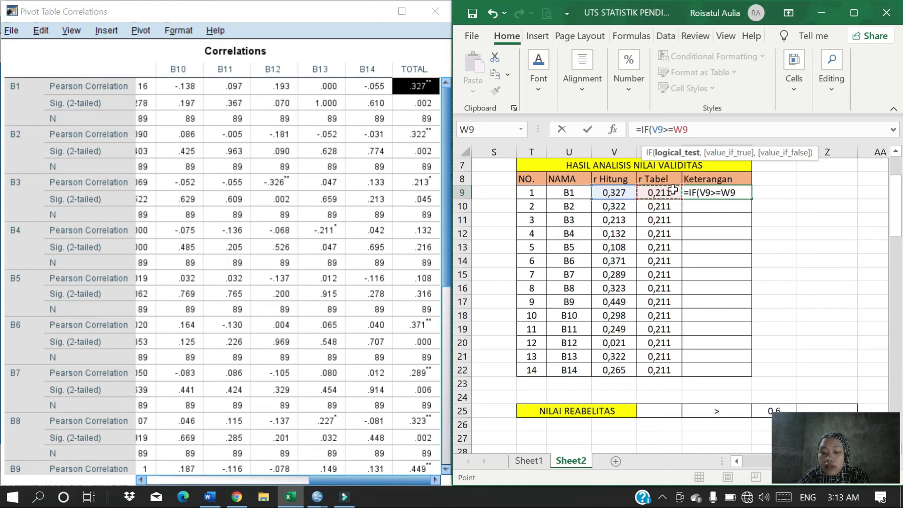
# Add "VALID" as the value-if-true result in B1's Keterangan formula
pyautogui.write(',"')
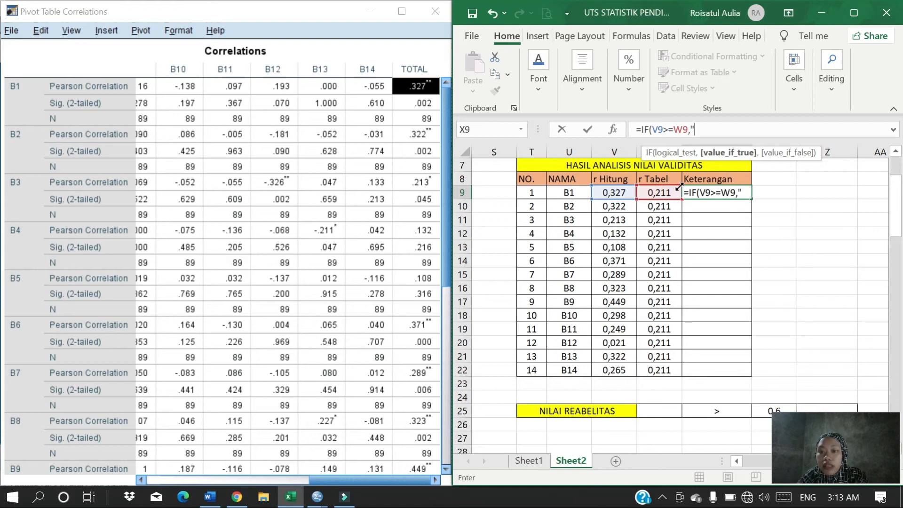
pyautogui.write('vALID')
pyautogui.press('BackSpace')
pyautogui.press('BackSpace')
pyautogui.press('BackSpace')
pyautogui.press('BackSpace')
pyautogui.press('BackSpace')
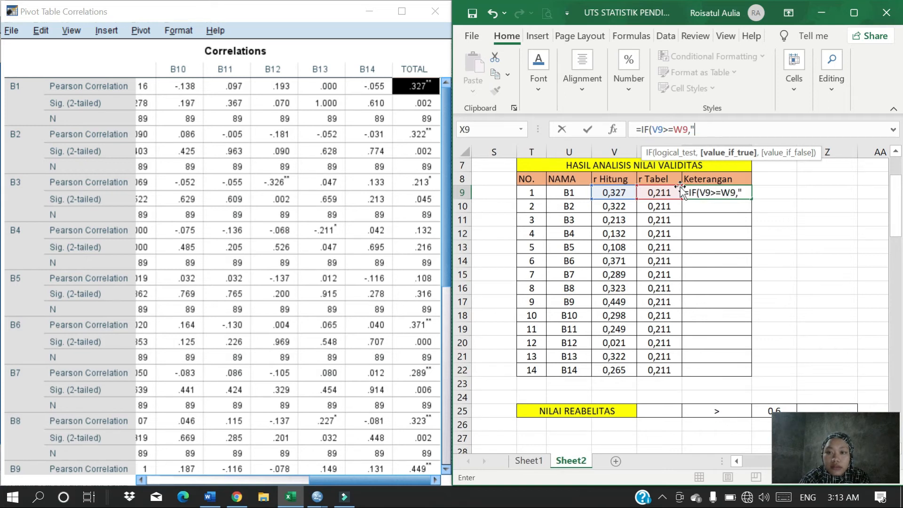
pyautogui.write('VALIF')
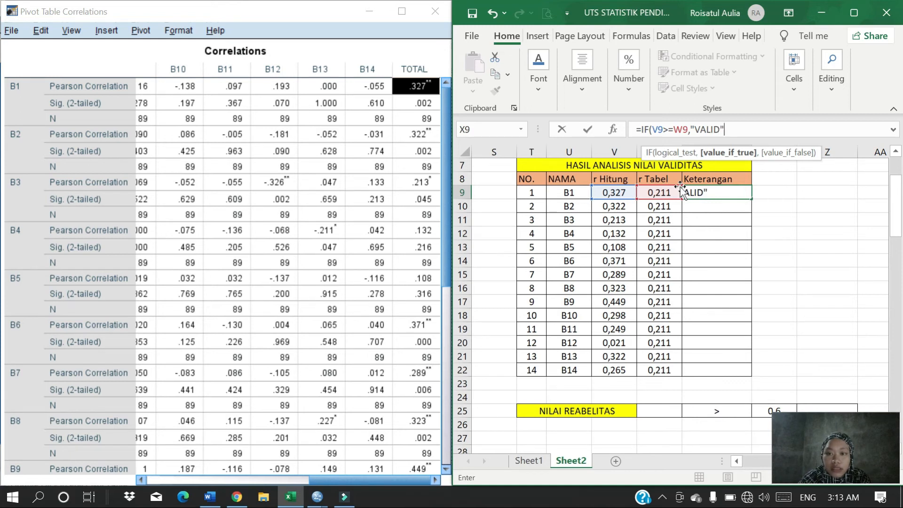
pyautogui.write(',')
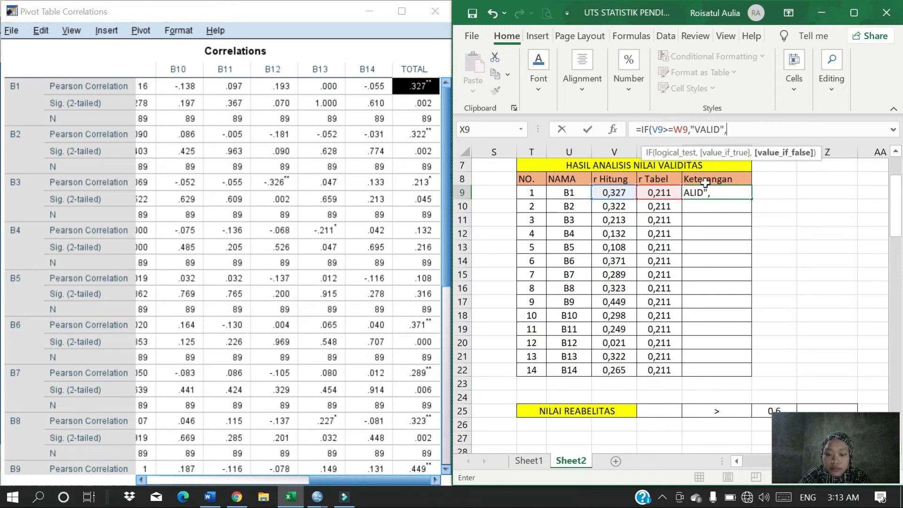
# Nest a second IF as the value-if-false argument, with the condition V9<W9
pyautogui.write('IF')
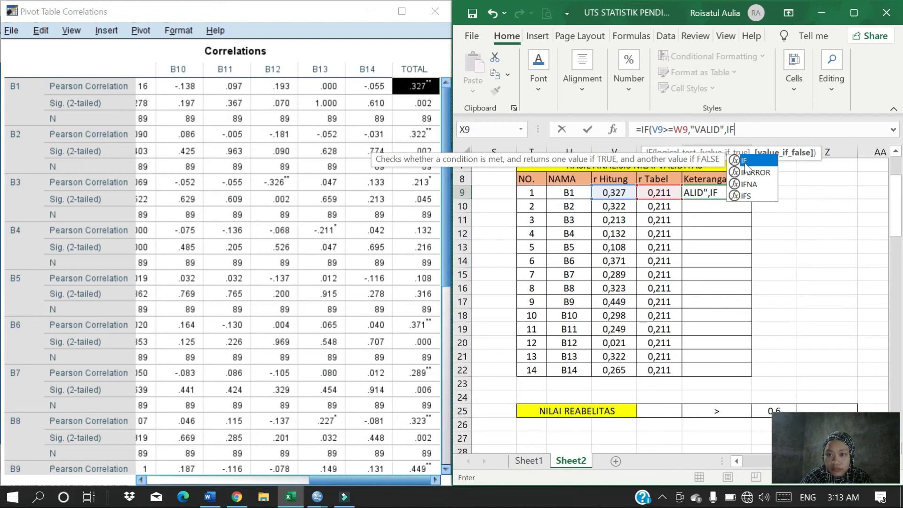
pyautogui.write('(')
pyautogui.click(746, 165)
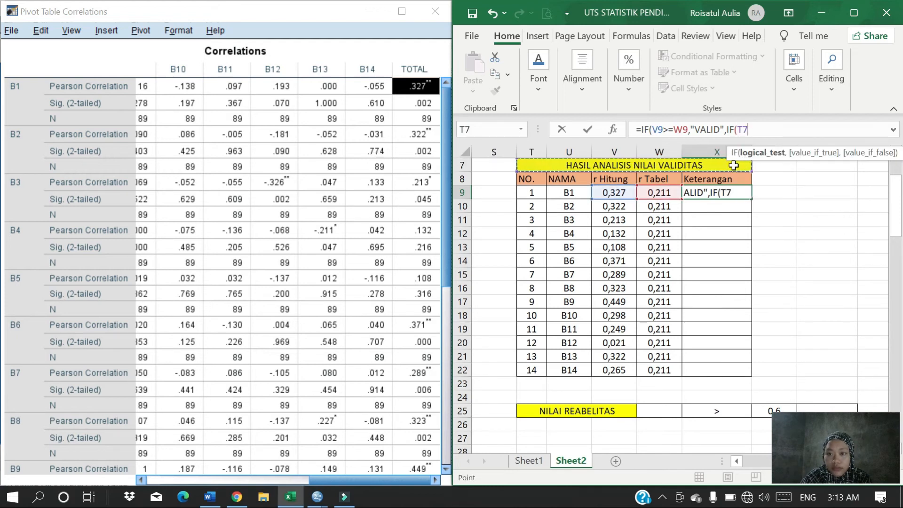
pyautogui.press('Return')
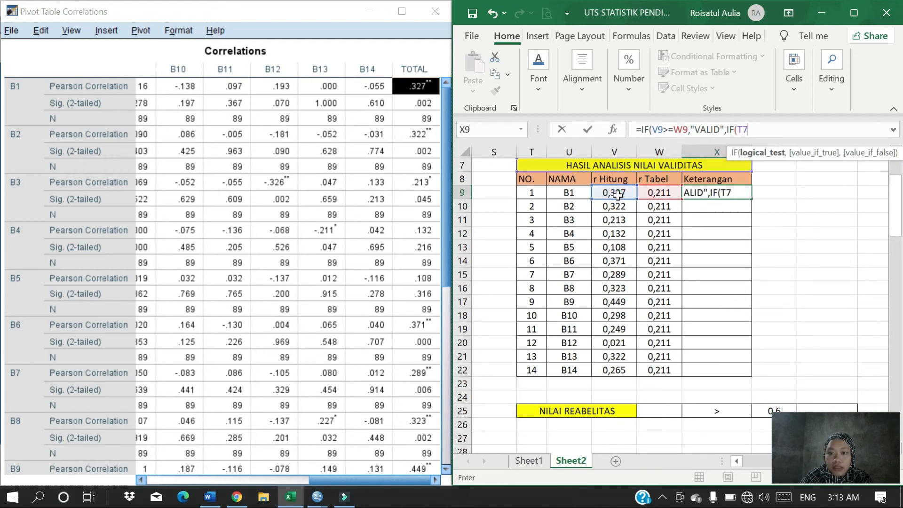
pyautogui.press('Return')
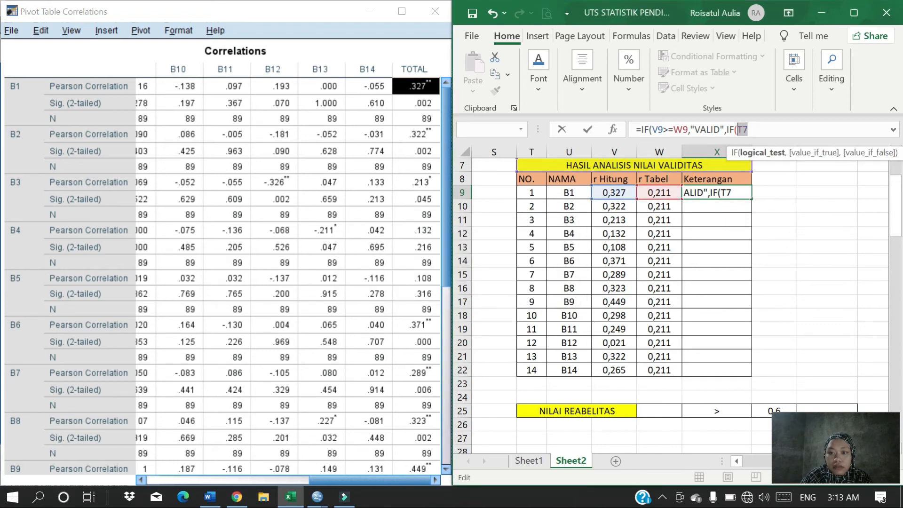
pyautogui.press('BackSpace')
pyautogui.click(634, 193)
pyautogui.write('<')
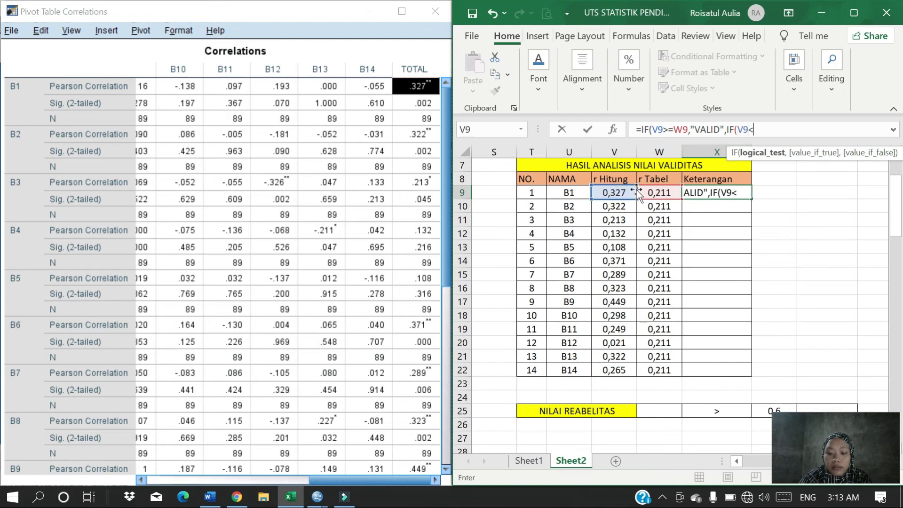
pyautogui.click(674, 197)
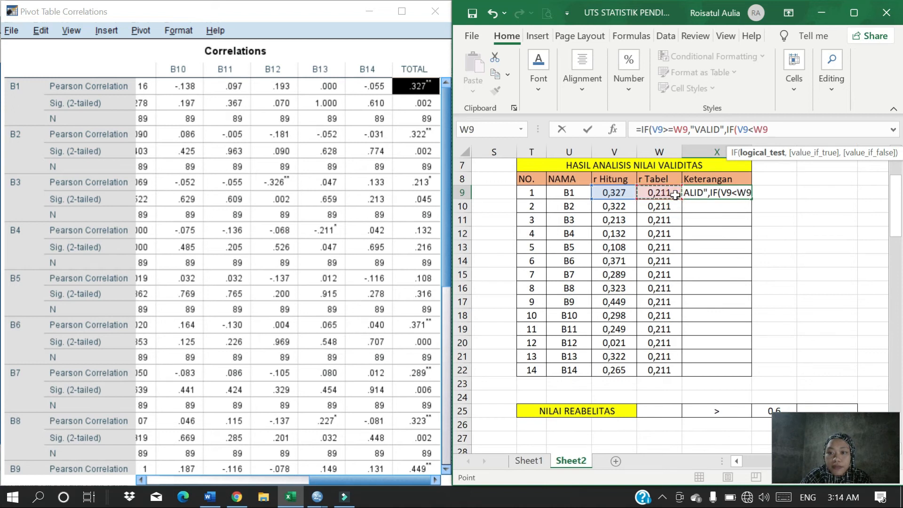
# Give the nested IF the result "TIDAK VALID", close both functions and commit the formula
pyautogui.write(',')
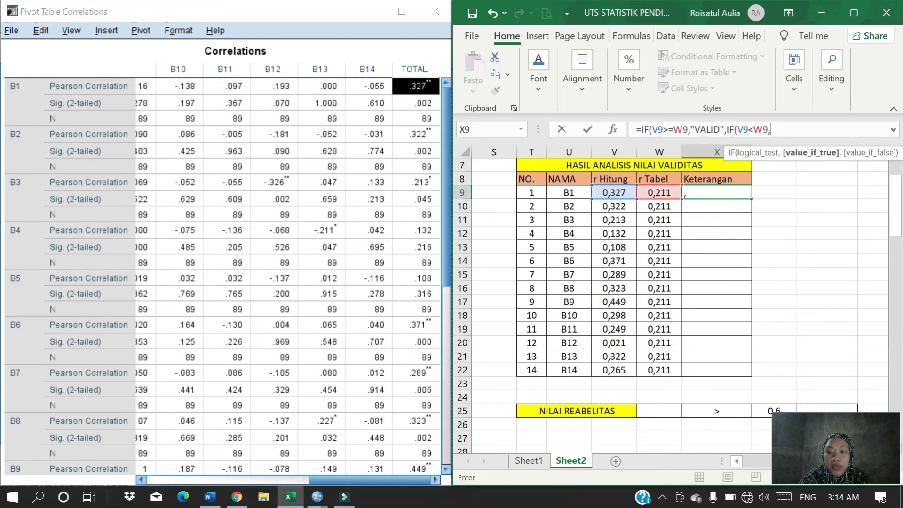
pyautogui.write('"')
pyautogui.write('TIDAK B')
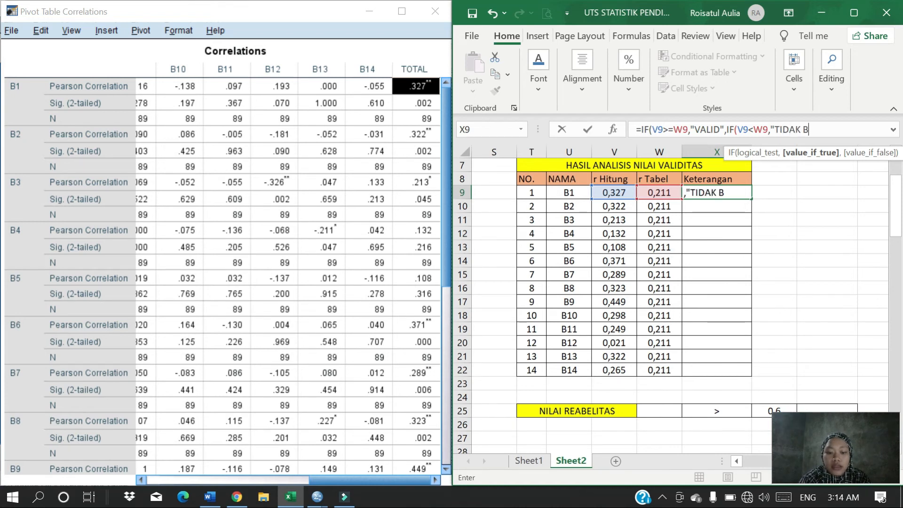
pyautogui.press('BackSpace')
pyautogui.write('VALID')
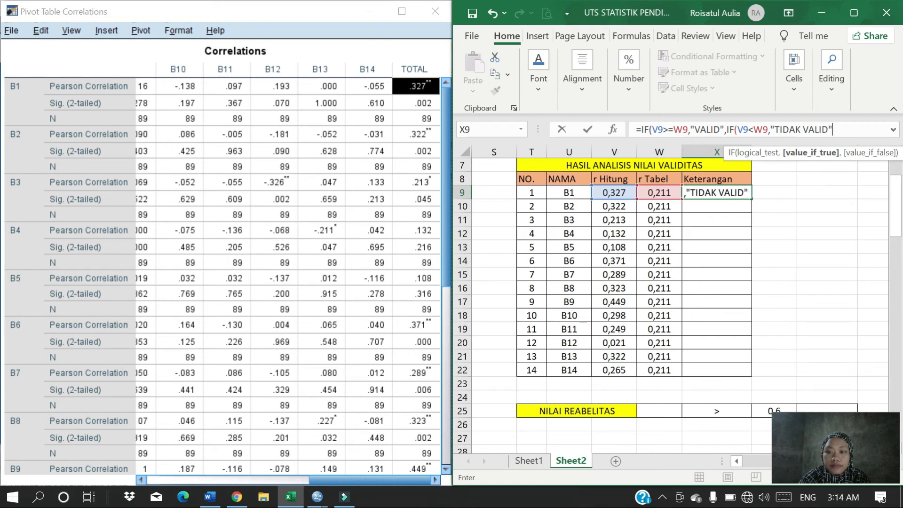
pyautogui.write('"))')
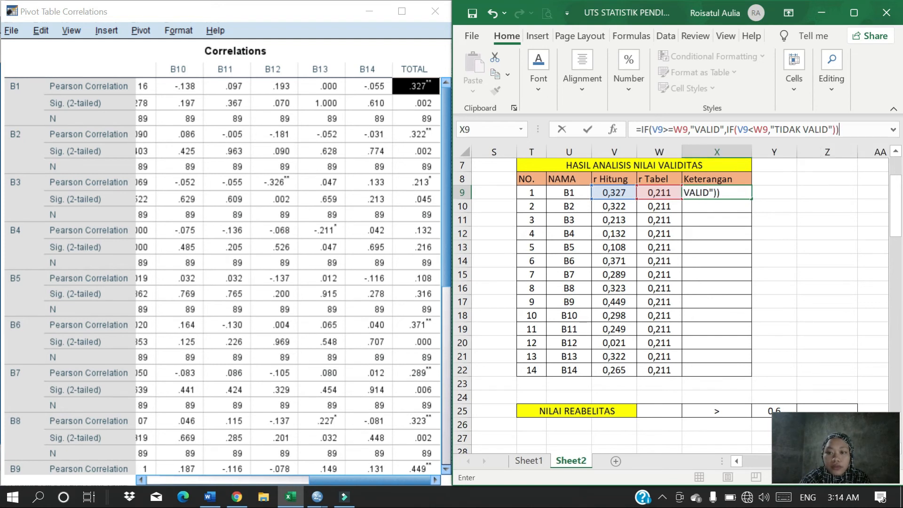
pyautogui.press('Return')
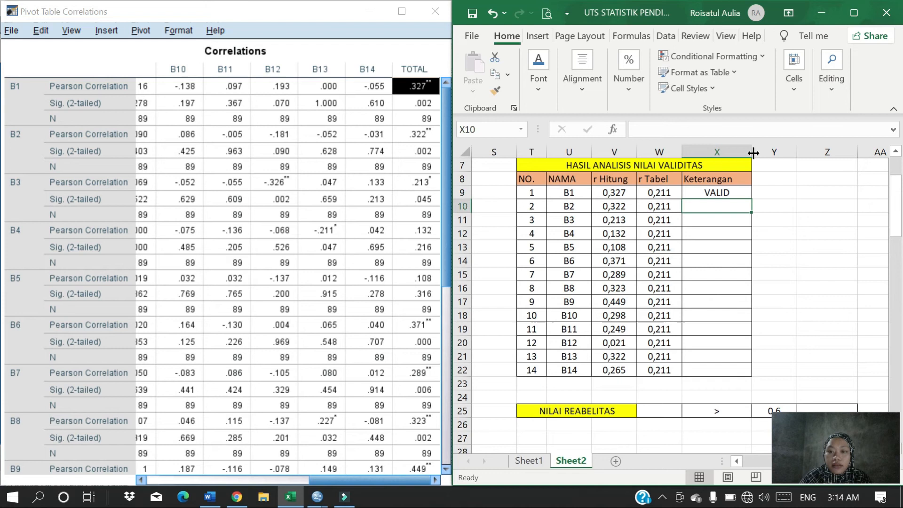
# Copy B1's Keterangan formula down through B14
pyautogui.click(722, 193)
pyautogui.moveTo(751, 199); pyautogui.dragTo(738, 378)
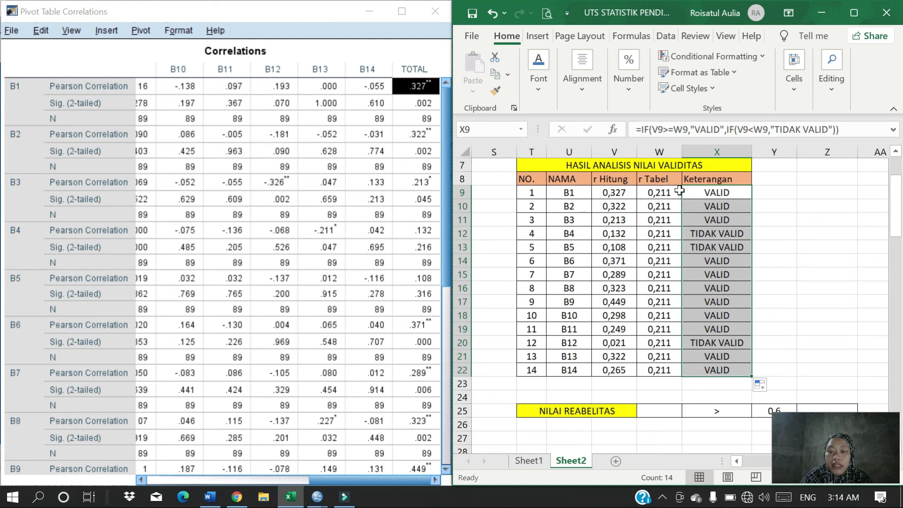
pyautogui.click(720, 244)
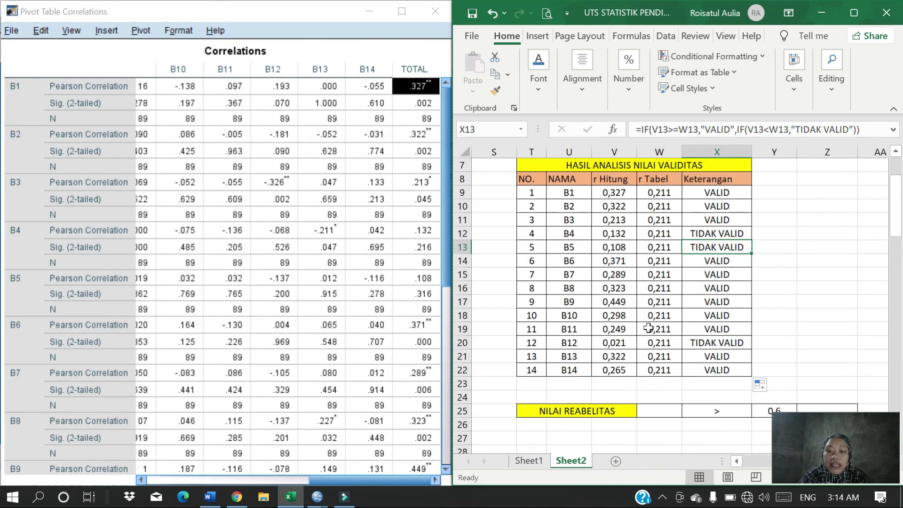
pyautogui.scroll(-3, 660, 327)
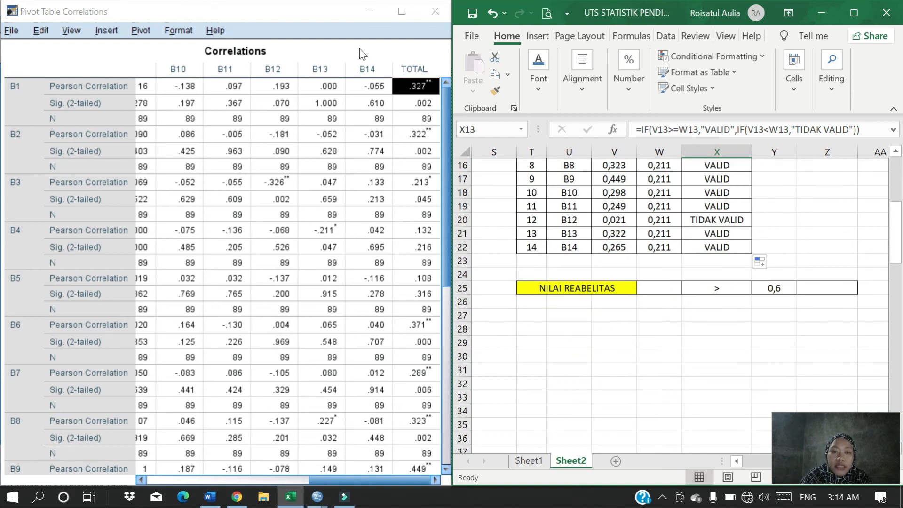
# Close the Correlations pivot table window and switch to the SPSS Data Editor
pyautogui.click(403, 11)
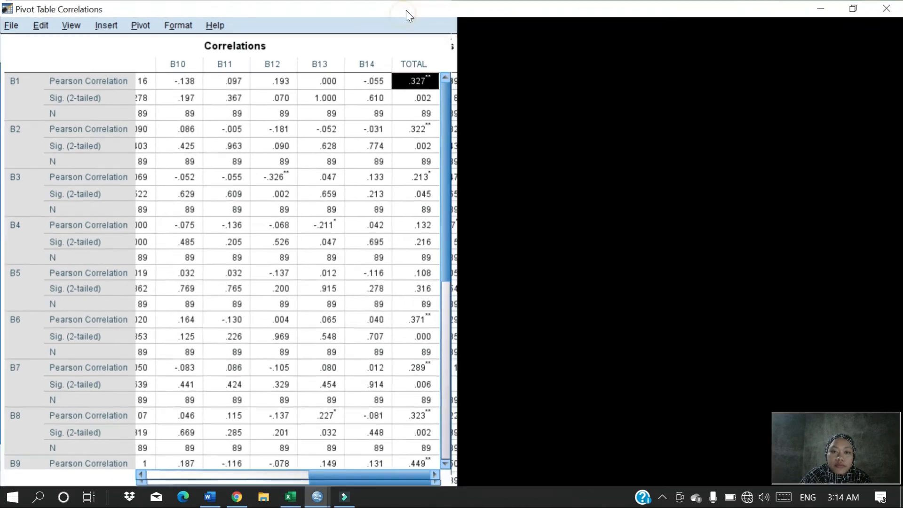
pyautogui.click(886, 10)
pyautogui.doubleClick(376, 14)
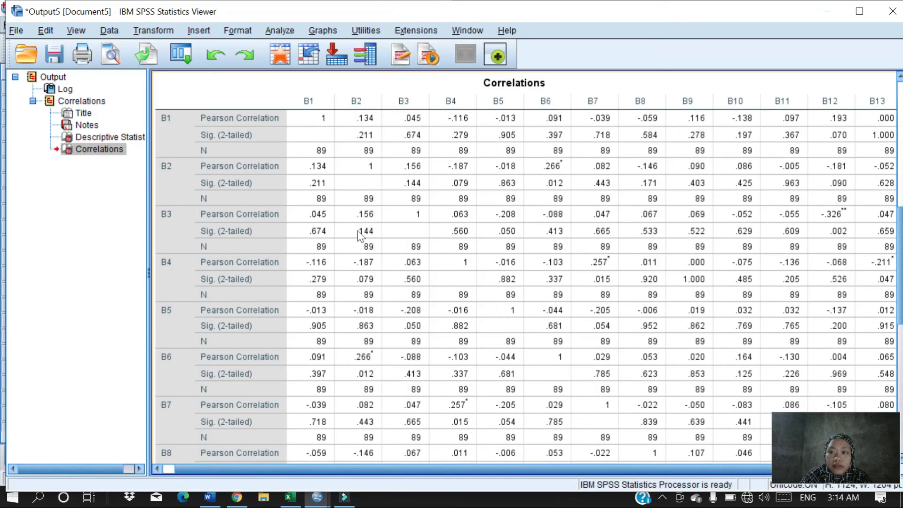
pyautogui.moveTo(318, 498)
pyautogui.click(238, 437)
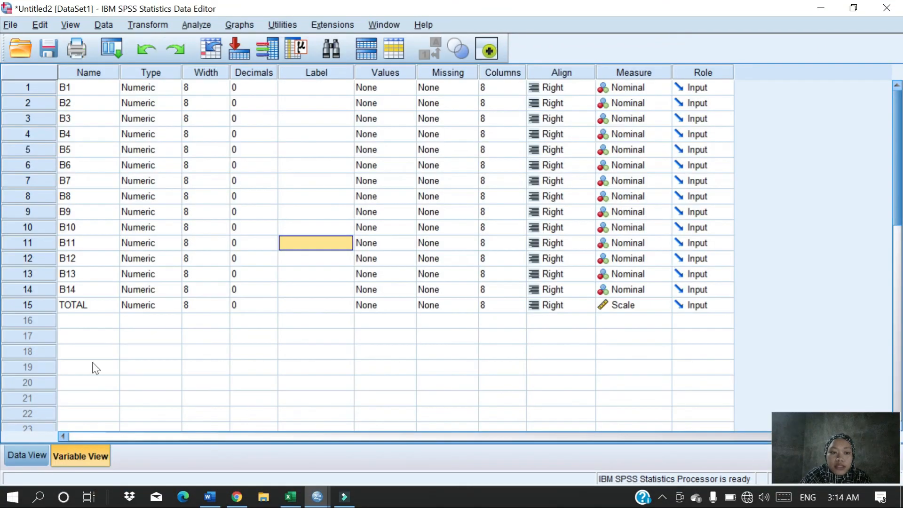
# Start a scale Reliability Analysis and add variables B1 through B14 as its items, leaving out TOTAL
pyautogui.click(197, 25)
pyautogui.moveTo(241, 267)
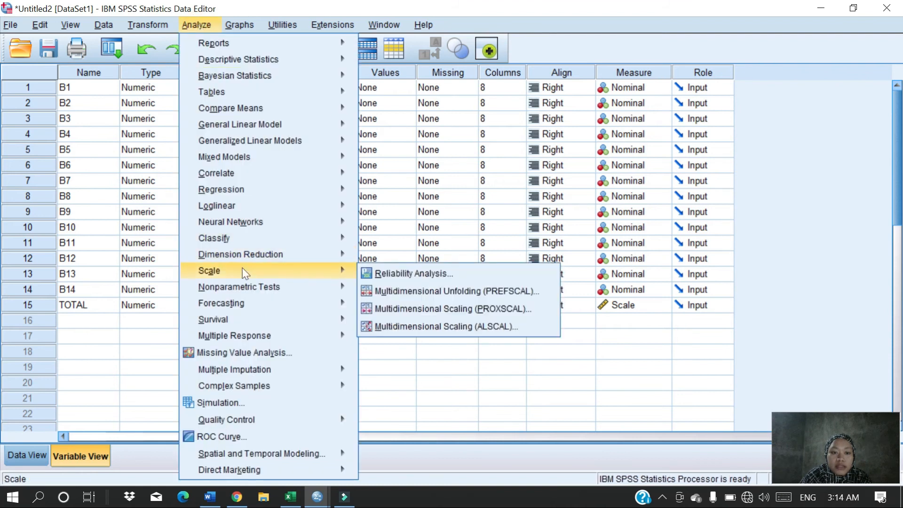
pyautogui.click(392, 270)
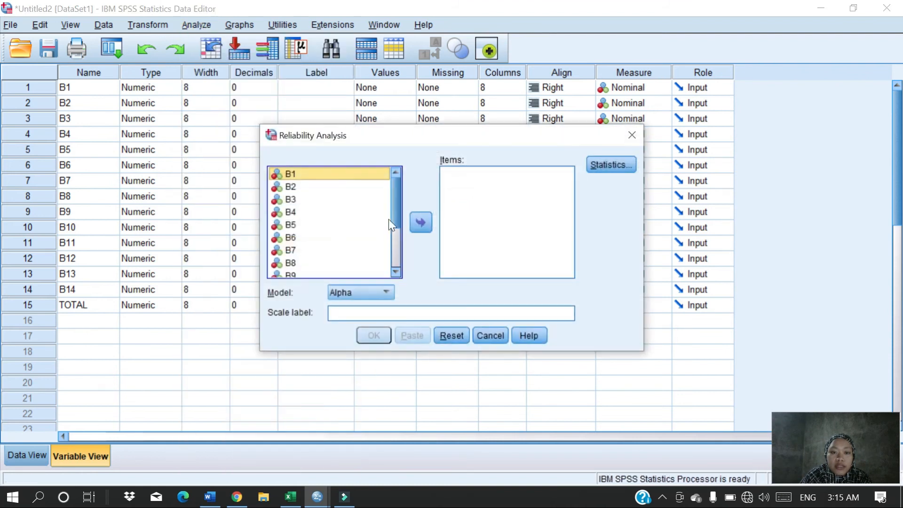
pyautogui.hotkey('shift', 'Down')
pyautogui.hotkey('shift', 'Down')
pyautogui.hotkey('shift', 'Down')
pyautogui.hotkey('shift', 'Down')
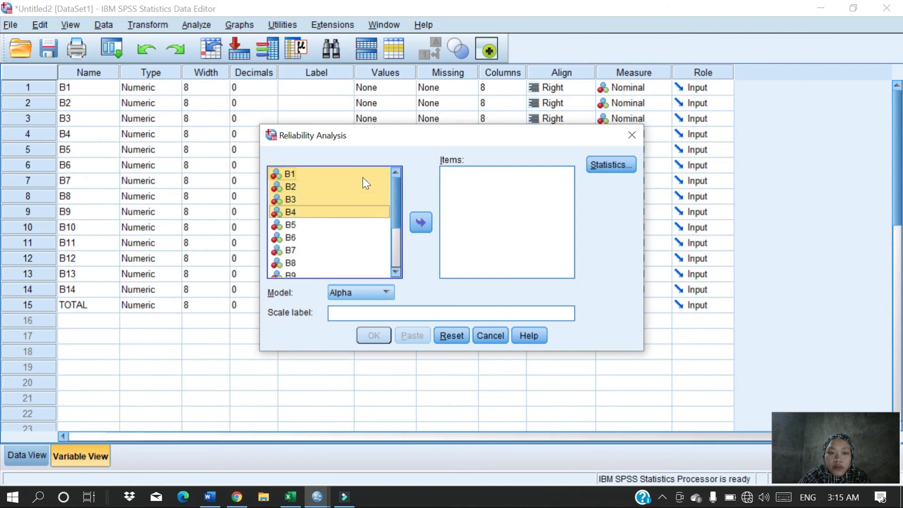
pyautogui.hotkey('shift', 'Down')
pyautogui.hotkey('shift', 'Down')
pyautogui.hotkey('shift', 'Down')
pyautogui.hotkey('shift', 'Down')
pyautogui.hotkey('shift', 'Down')
pyautogui.hotkey('shift', 'Down')
pyautogui.hotkey('shift', 'Down')
pyautogui.hotkey('shift', 'Down')
pyautogui.hotkey('shift', 'Down')
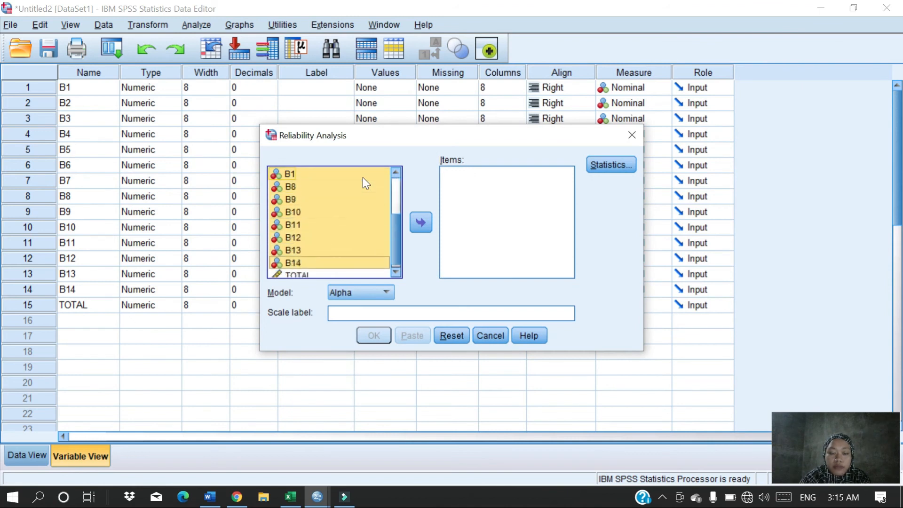
pyautogui.click(421, 223)
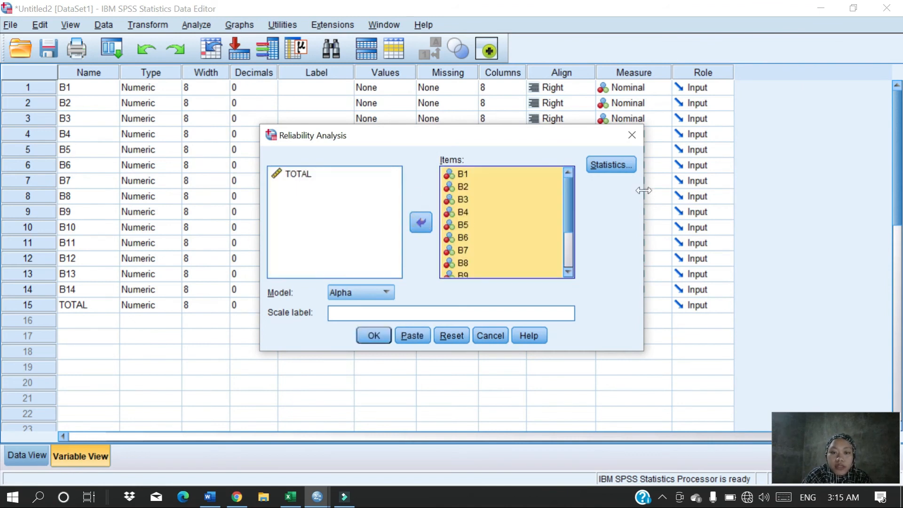
# Include descriptives for item and scale in the reliability statistics and run the analysis
pyautogui.click(612, 164)
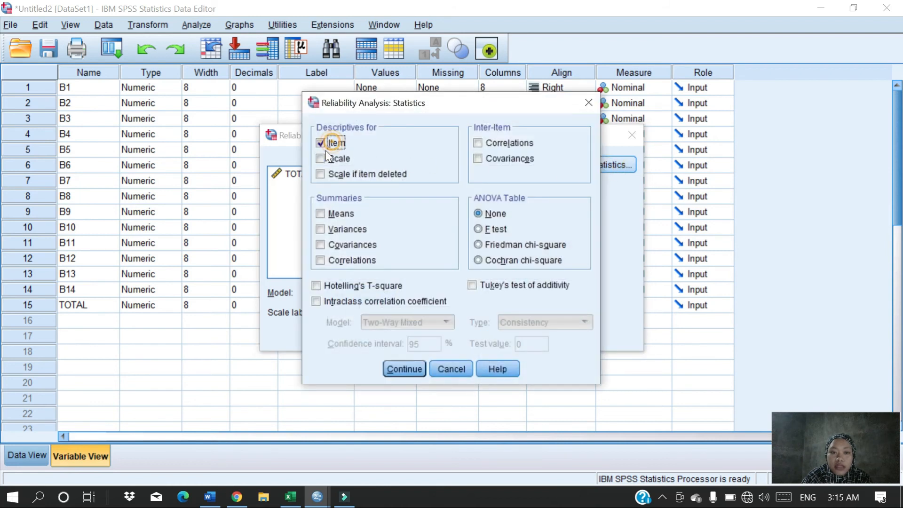
pyautogui.click(412, 370)
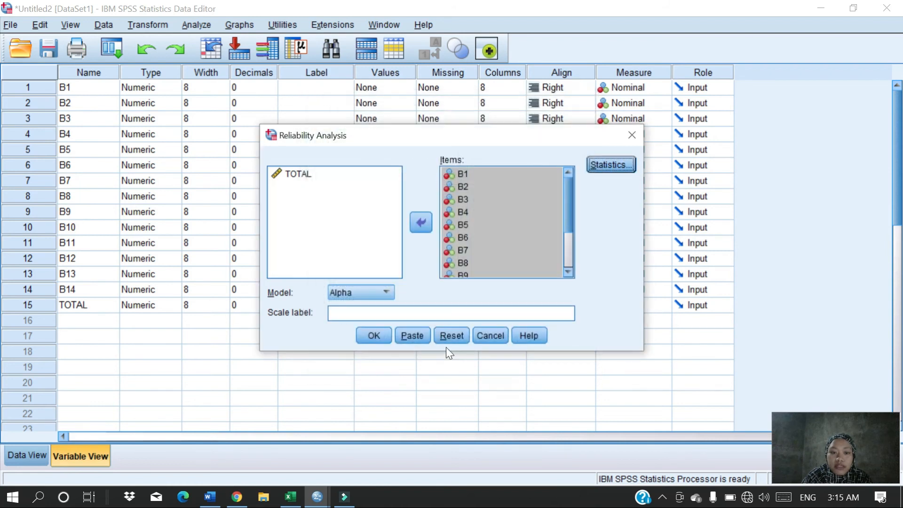
pyautogui.click(374, 336)
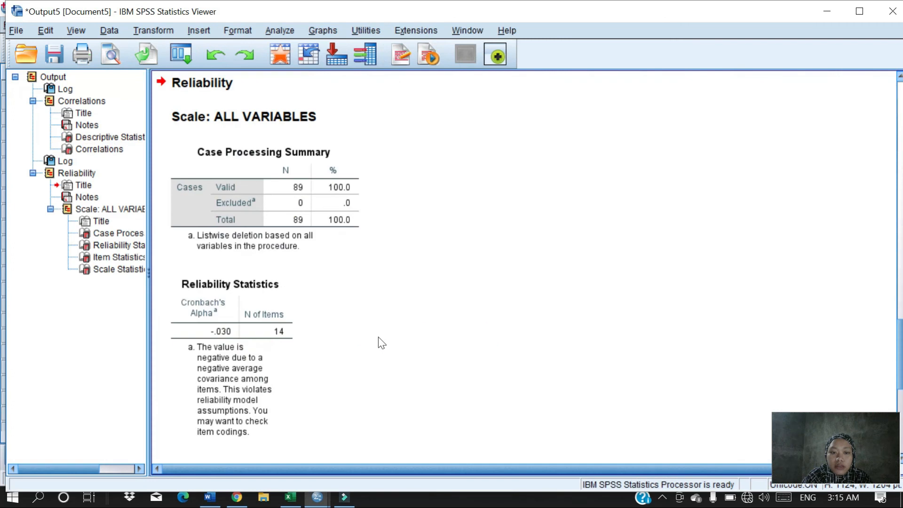
# Examine Cronbach's Alpha in the Reliability Statistics table and switch back to the Excel workbook
pyautogui.click(249, 302)
pyautogui.scroll(-3, 254, 297)
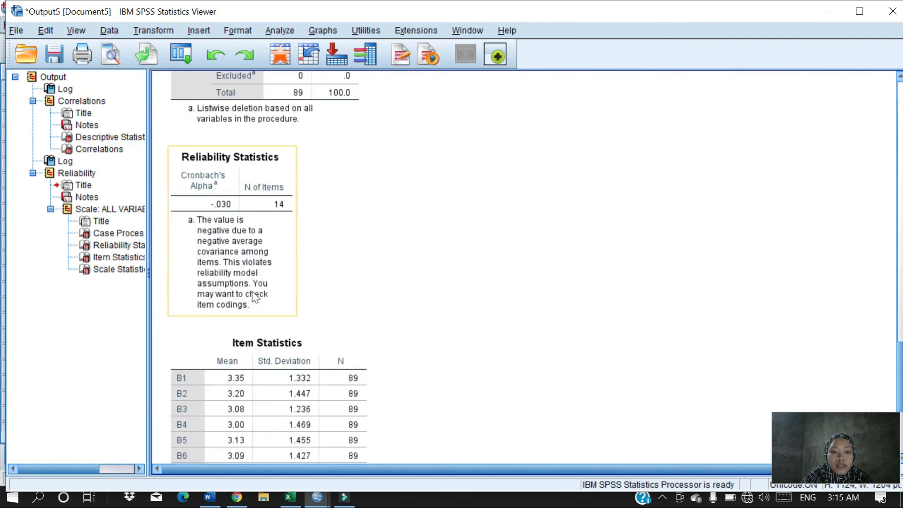
pyautogui.scroll(2, 252, 291)
pyautogui.click(315, 201)
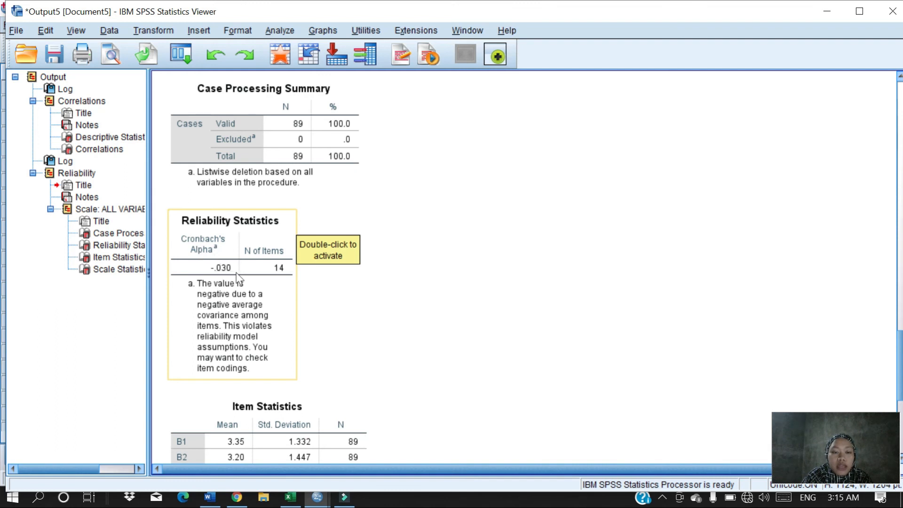
pyautogui.click(302, 502)
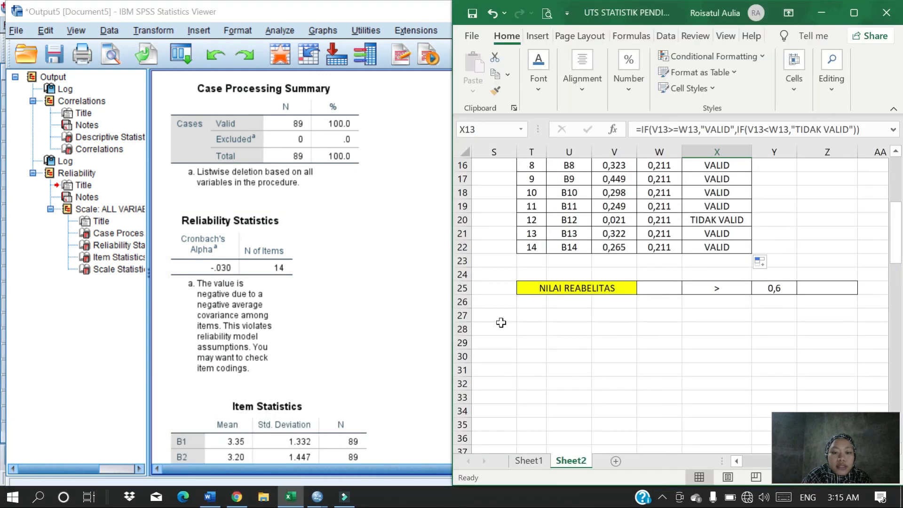
# Try to enter -0,030 as the NILAI REABELITAS value in cell W25
pyautogui.click(659, 287)
pyautogui.write('-0')
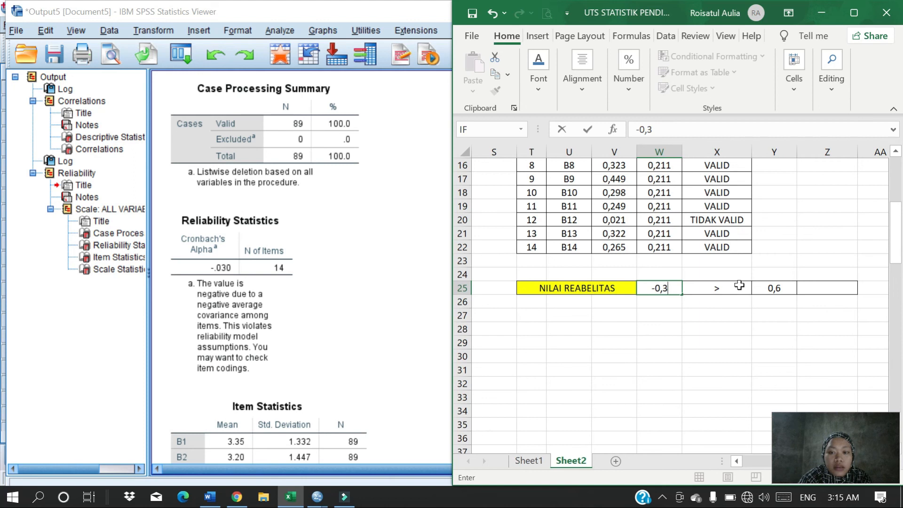
pyautogui.write(',030')
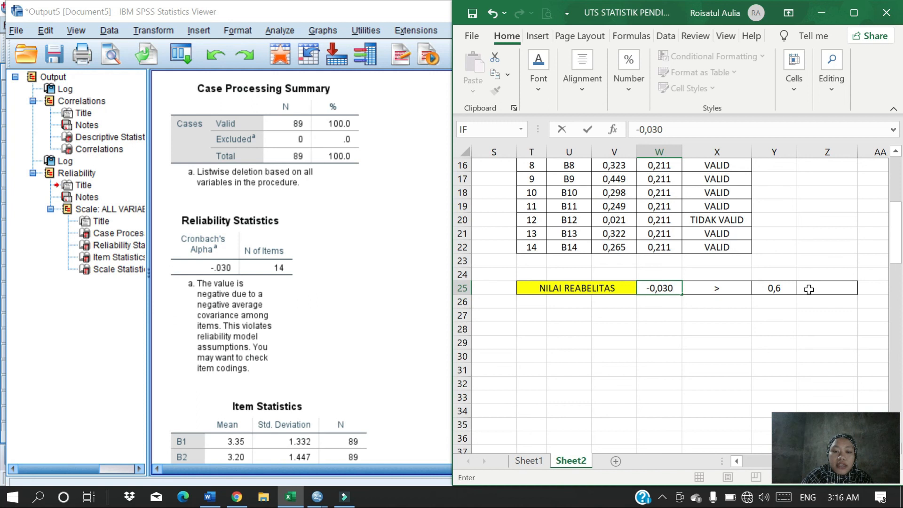
pyautogui.click(727, 290)
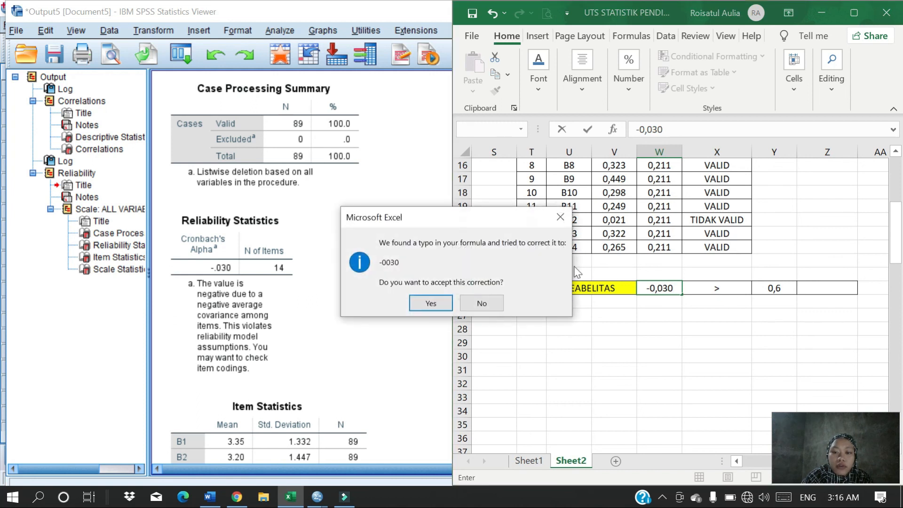
pyautogui.click(431, 303)
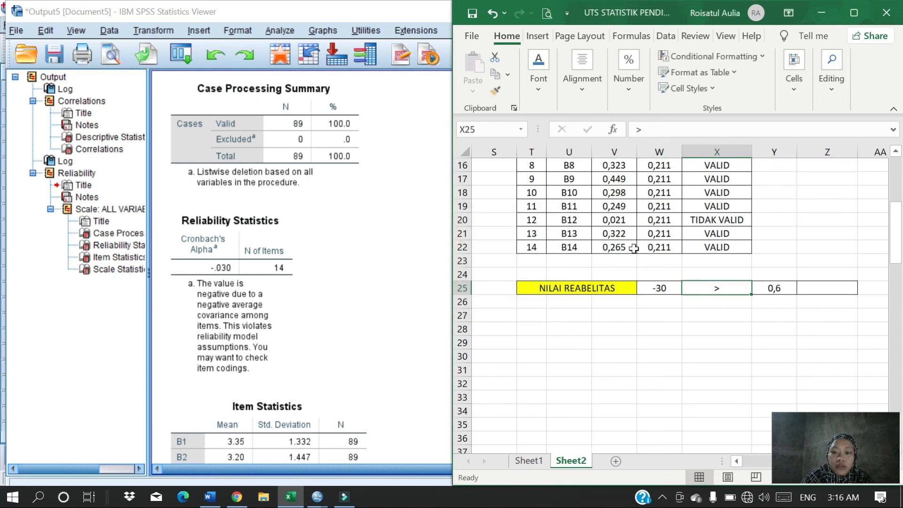
pyautogui.click(661, 289)
pyautogui.write('-0,030')
pyautogui.press('Return')
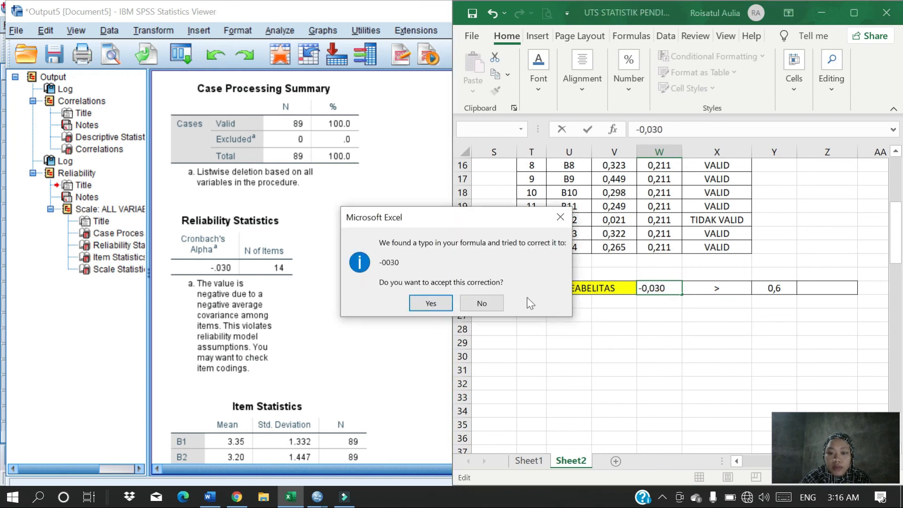
pyautogui.press('Return')
# Enter -0.03 in X25 and move it to W25 as the NILAI REABELITAS value
pyautogui.write('-0.0')
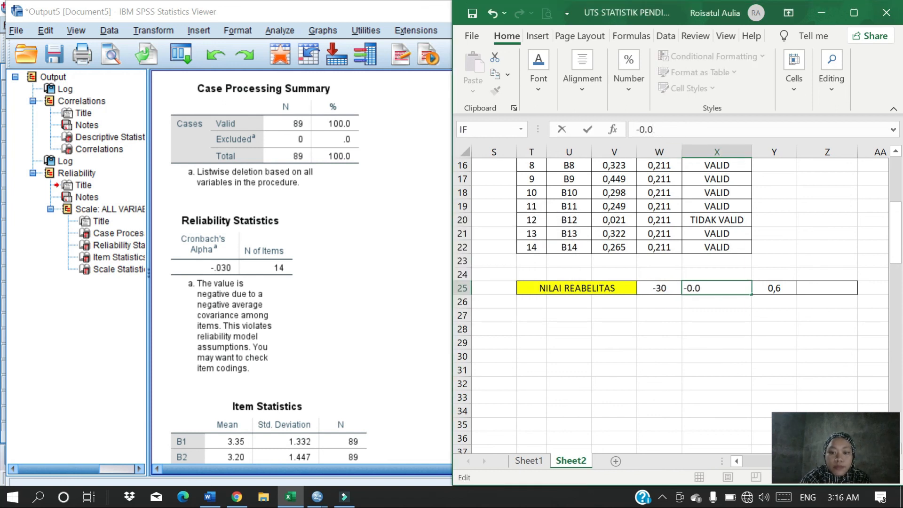
pyautogui.write('3')
pyautogui.press('Return')
pyautogui.click(726, 289)
pyautogui.hotkey('ctrl', 'x')
pyautogui.click(662, 288)
pyautogui.hotkey('ctrl', 'v')
pyautogui.press('Return')
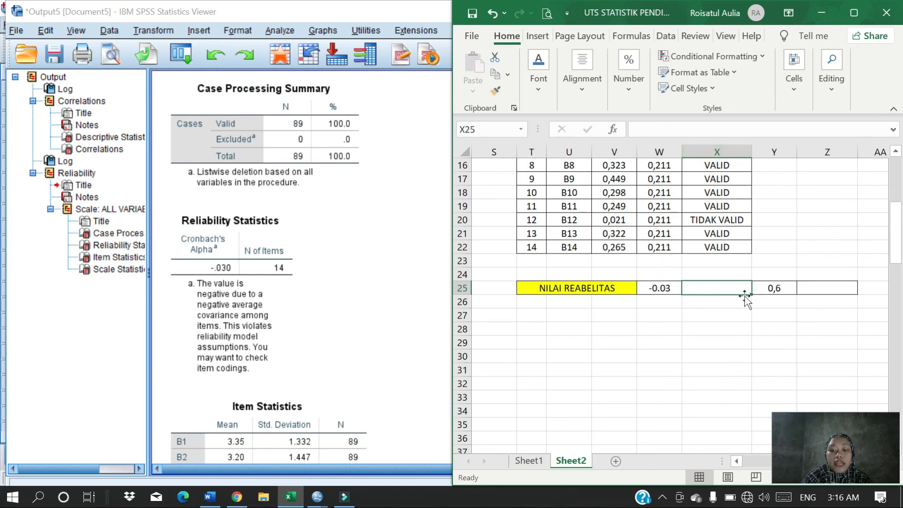
# Enter "<" as the comparison sign in X25 and "TIDAK REABEL" as the conclusion in Z25
pyautogui.write('<')
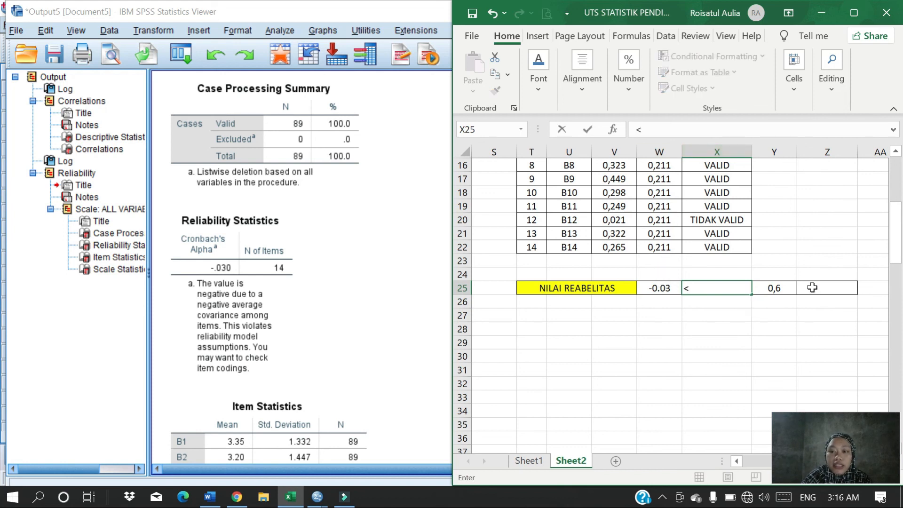
pyautogui.click(813, 288)
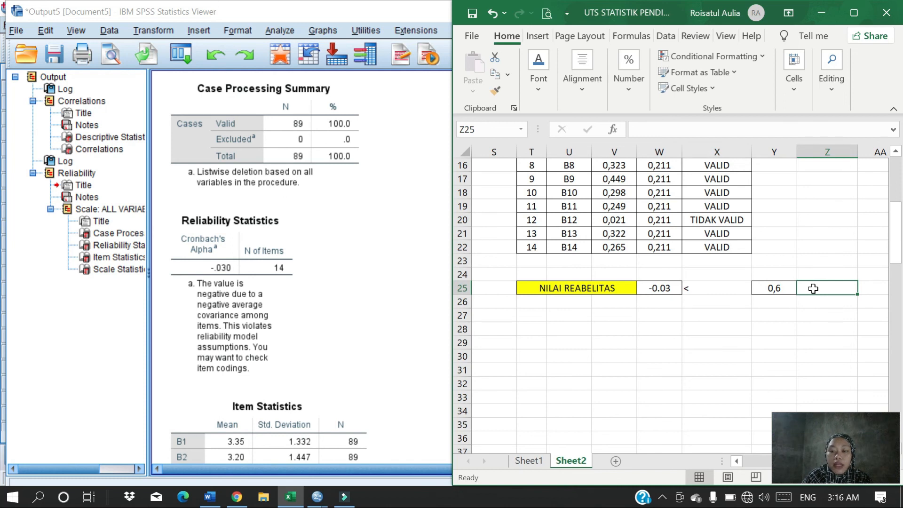
pyautogui.write('TIDAK')
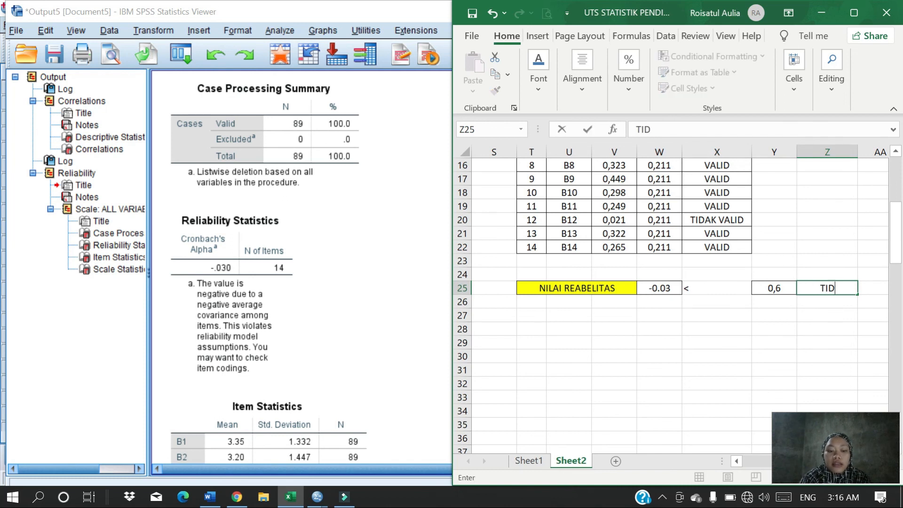
pyautogui.press('BackSpace')
pyautogui.press('BackSpace')
pyautogui.press('BackSpace')
pyautogui.press('BackSpace')
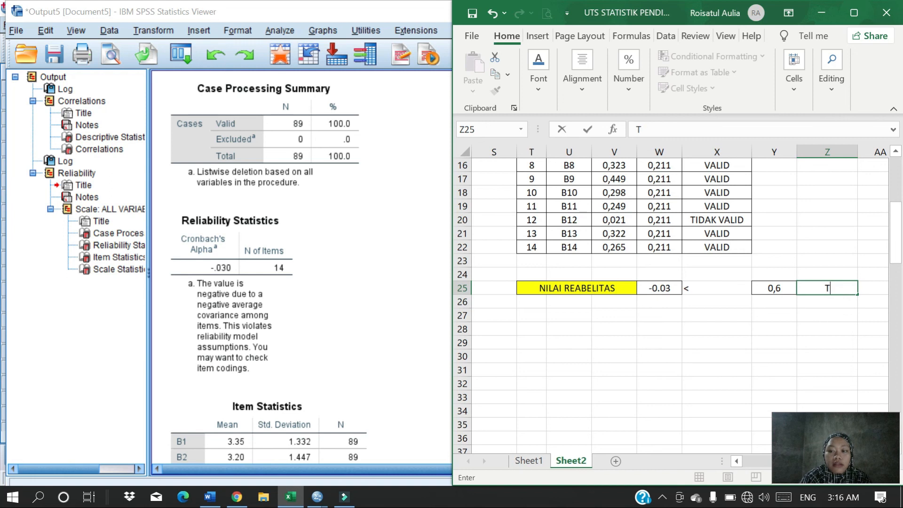
pyautogui.press('BackSpace')
pyautogui.write('TIDAK REABEL')
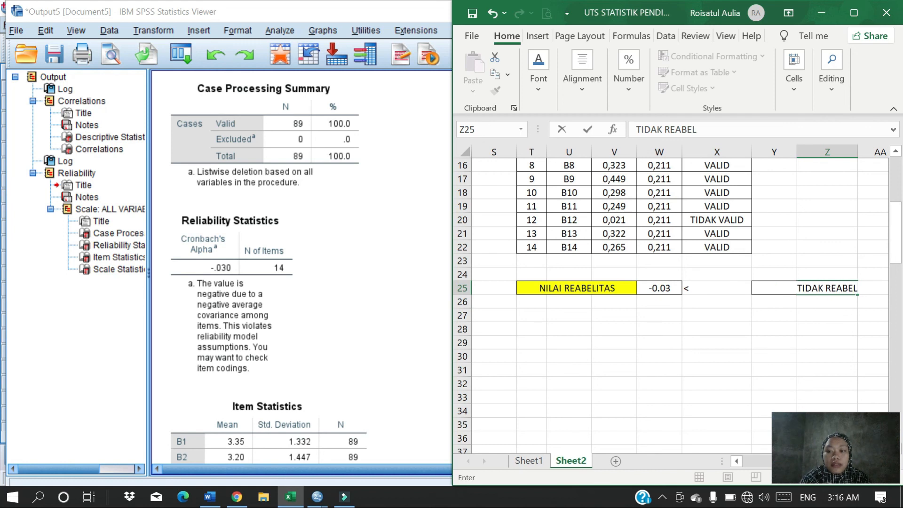
# Centre the "<" sign horizontally in cell X25 of the NILAI REABELITAS row
pyautogui.click(717, 288)
pyautogui.click(582, 71)
pyautogui.click(588, 150)
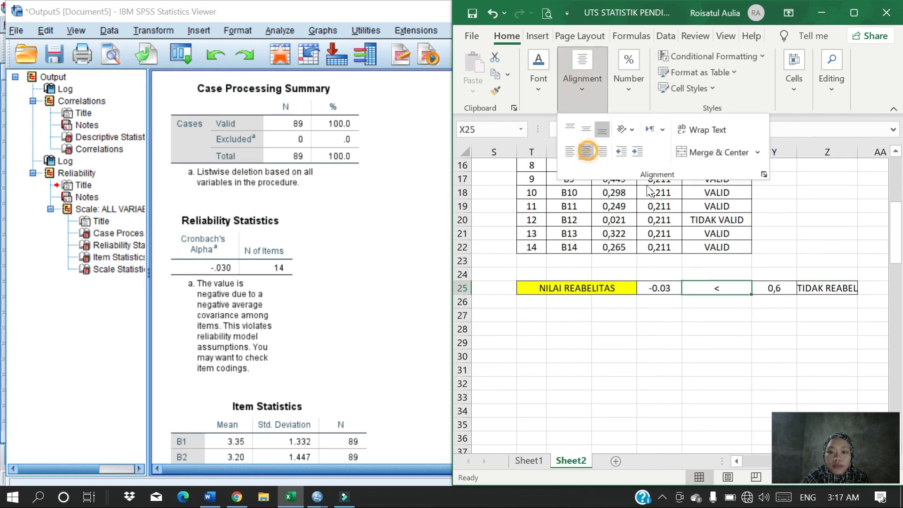
pyautogui.click(657, 315)
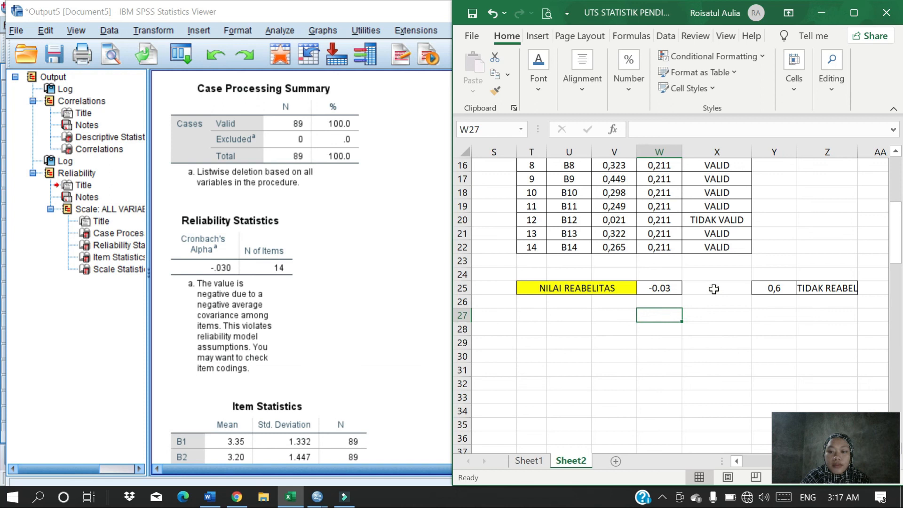
pyautogui.click(714, 289)
pyautogui.scroll(3, 713, 296)
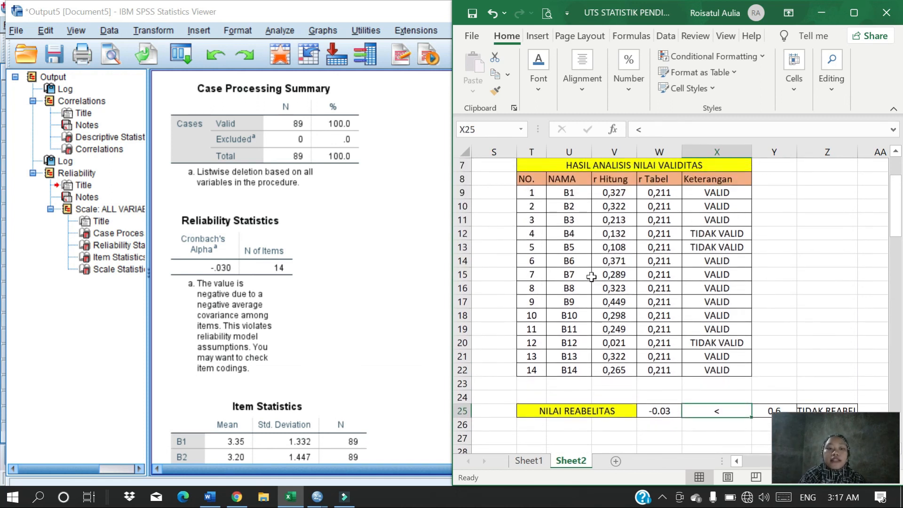
pyautogui.scroll(2, 595, 279)
pyautogui.scroll(-2, 594, 279)
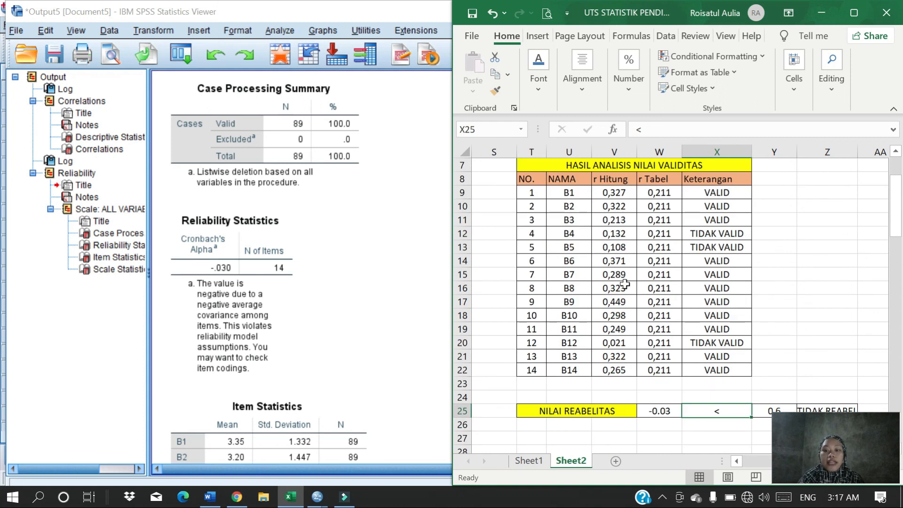